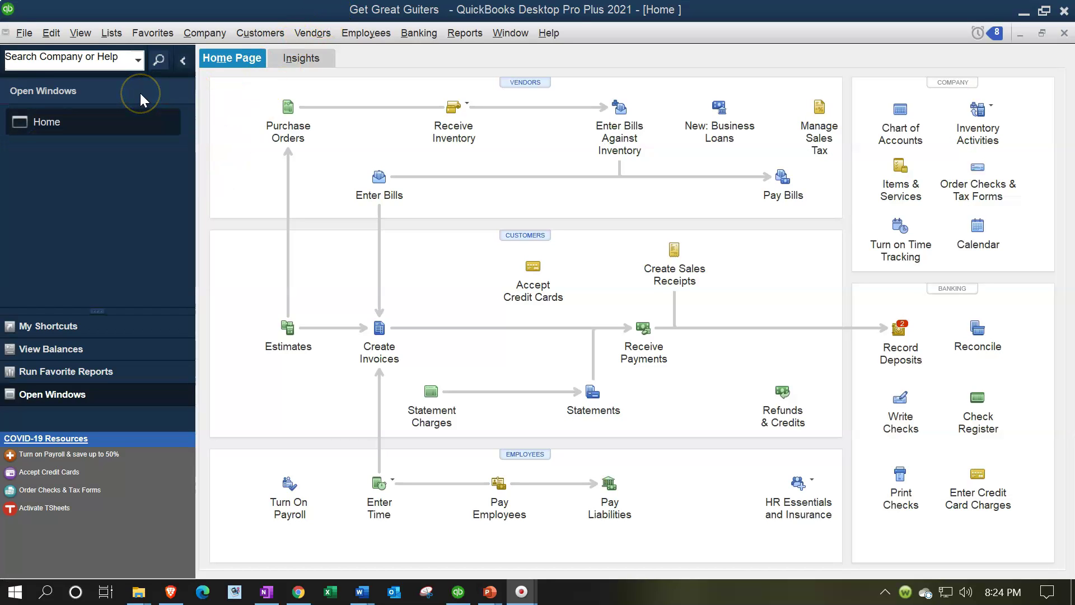
# - Show the open window list and open the standard Balance Sheet report
pyautogui.click(80, 34)
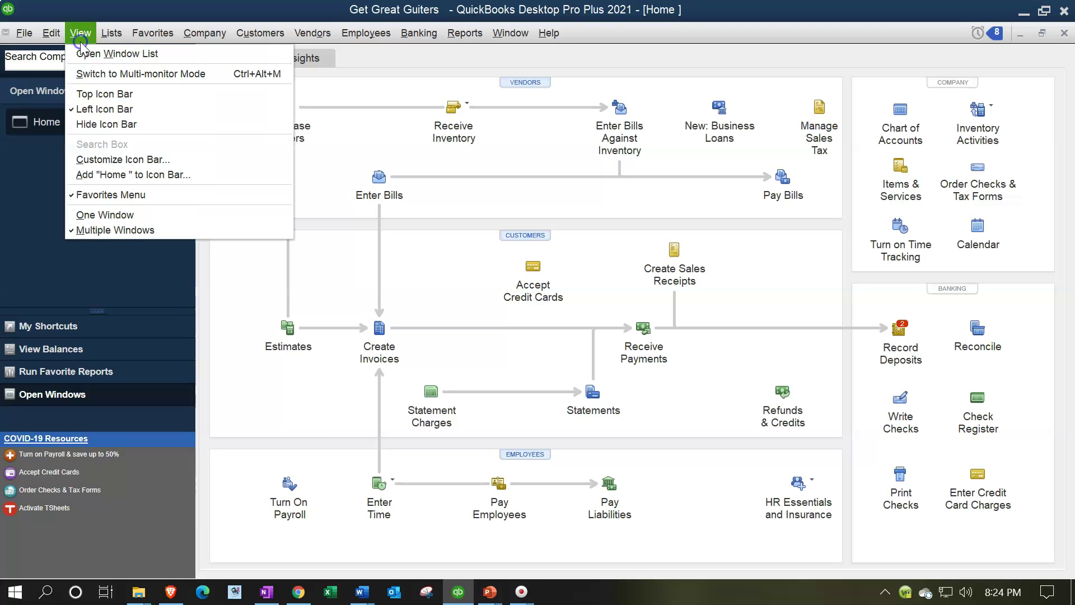
pyautogui.click(108, 54)
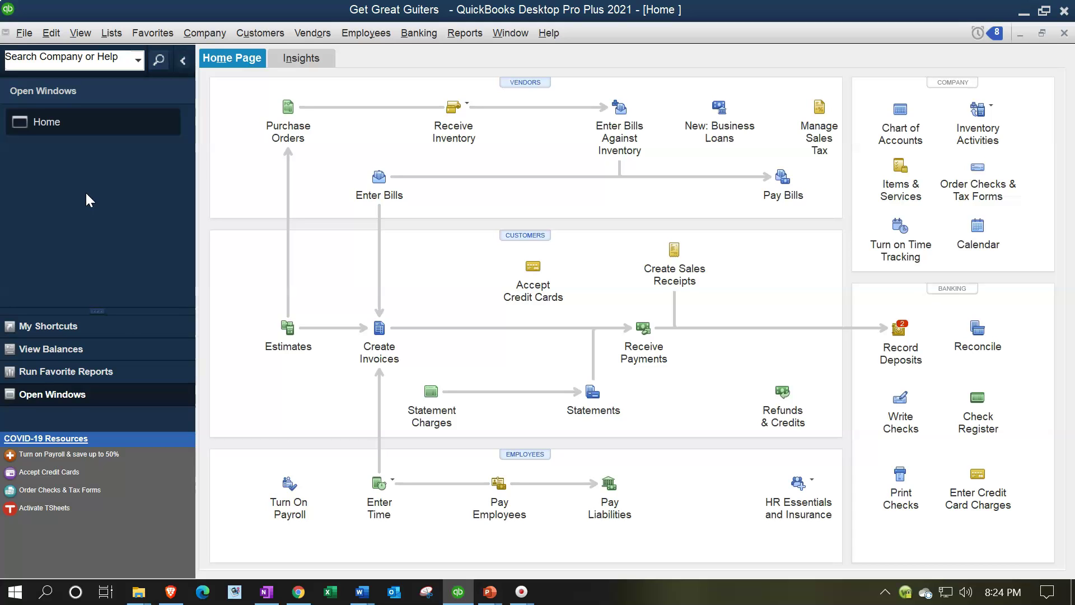
pyautogui.click(458, 39)
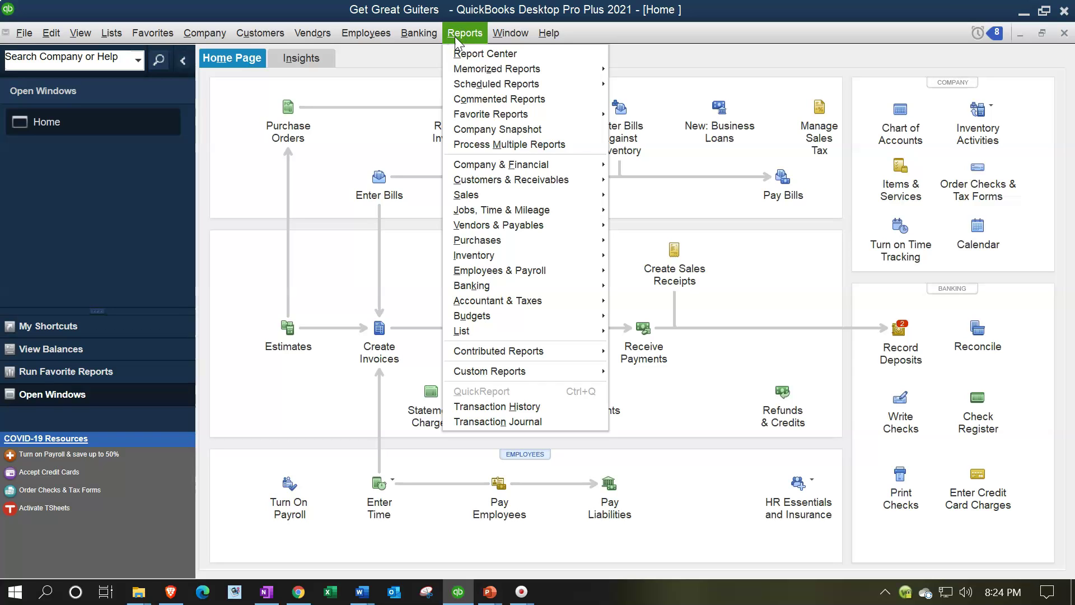
pyautogui.moveTo(506, 164)
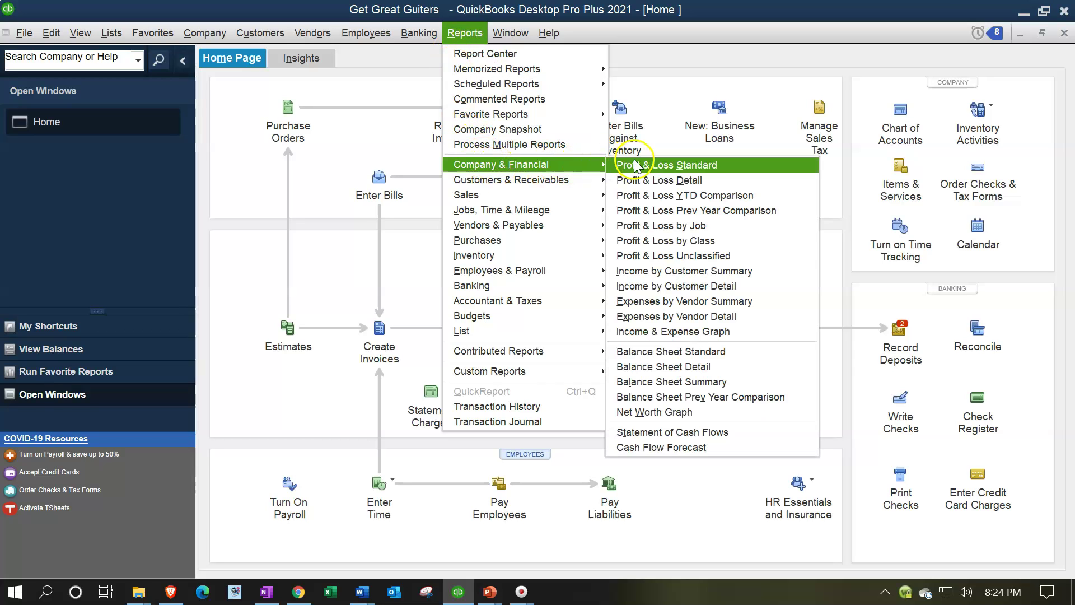
pyautogui.click(682, 351)
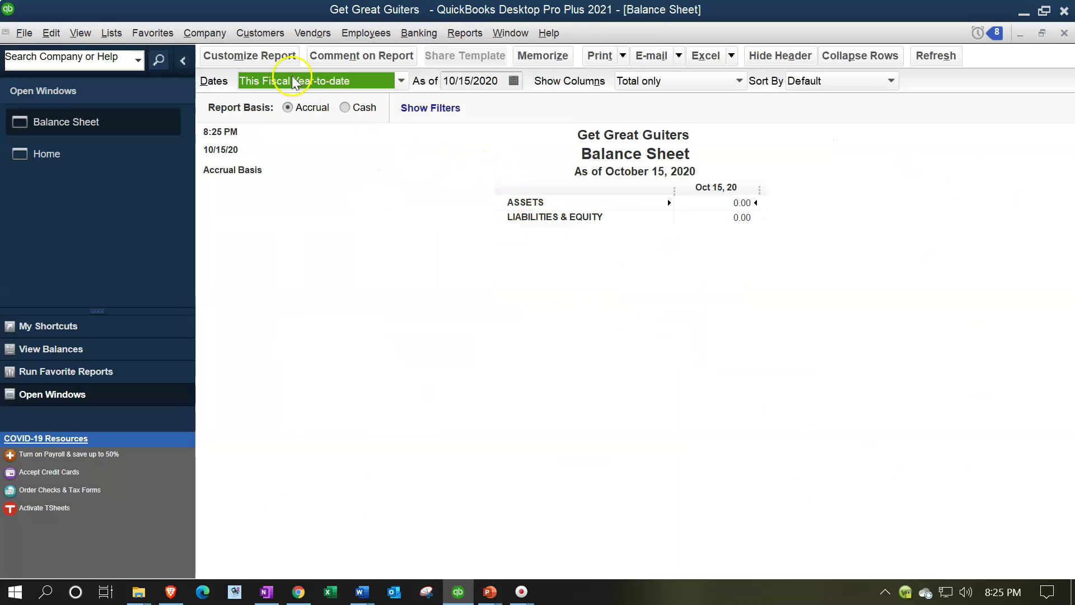
# - Customize the Balance Sheet report to a date range from 01/01/2021 to 02/28/2021
pyautogui.click(283, 60)
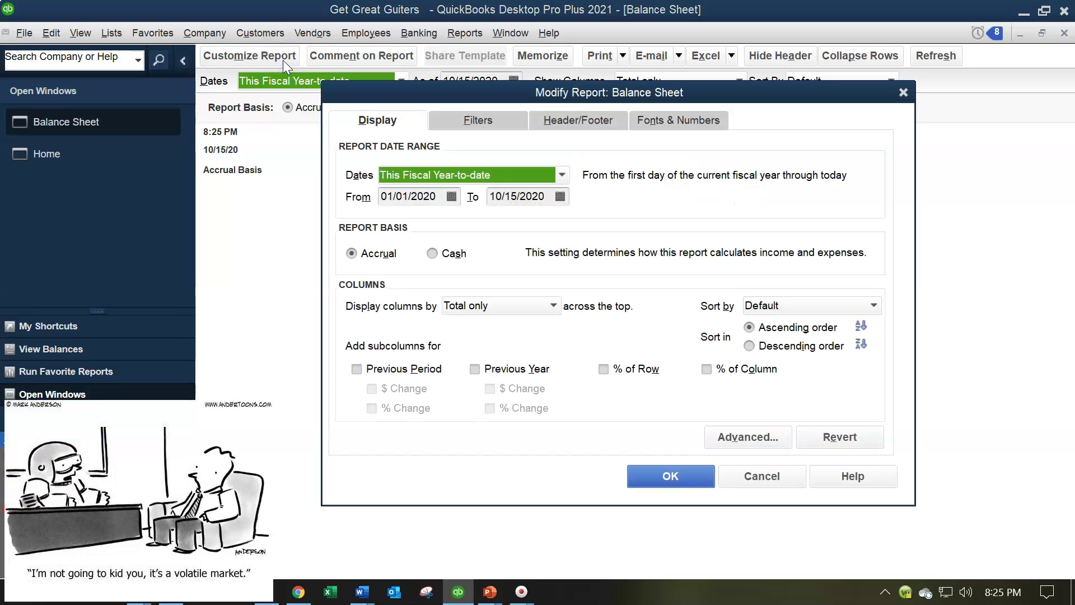
pyautogui.press('Tab')
pyautogui.write('01')
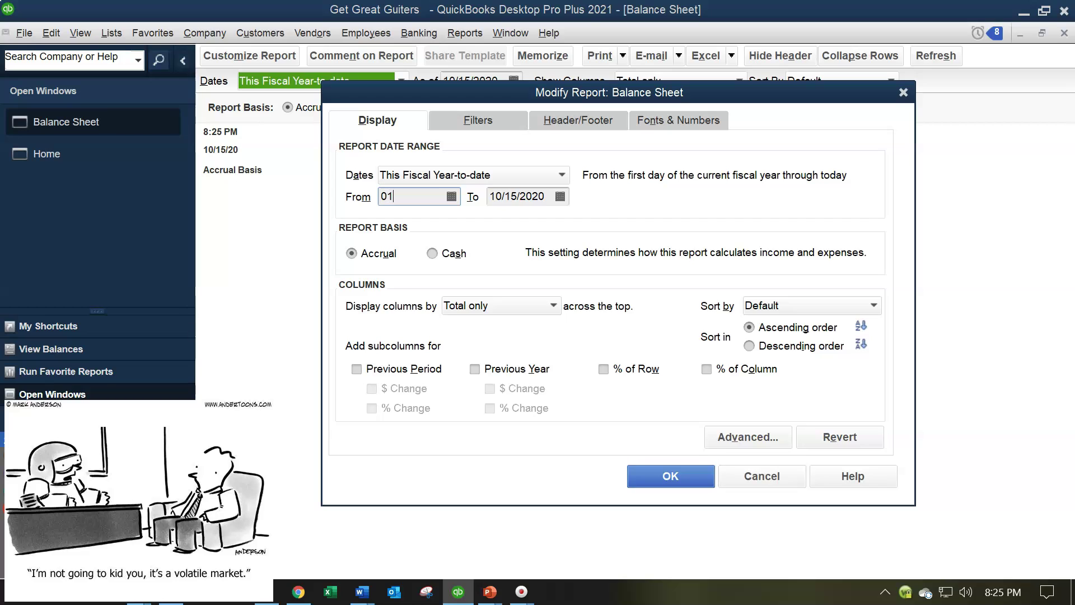
pyautogui.write('/01/2021')
pyautogui.press('Tab')
pyautogui.write('02/2')
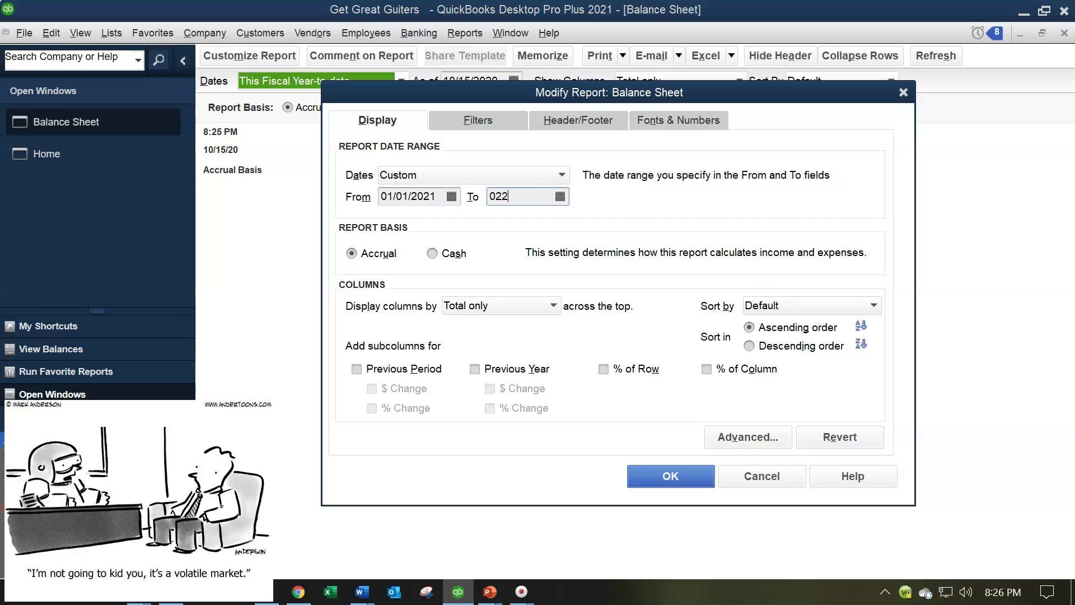
pyautogui.write('8/2021')
pyautogui.press('Tab')
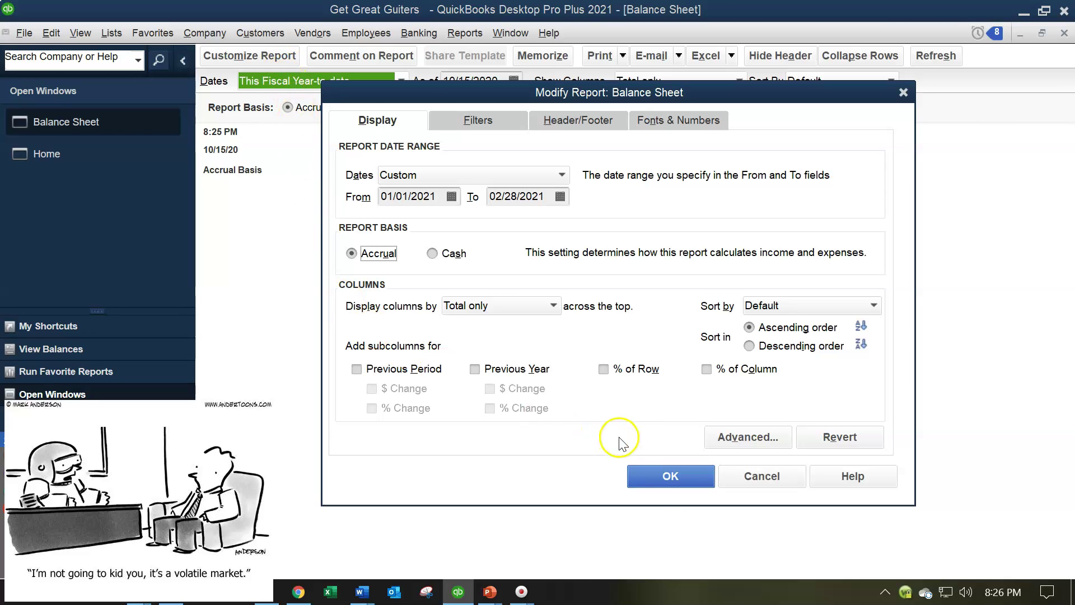
pyautogui.click(665, 483)
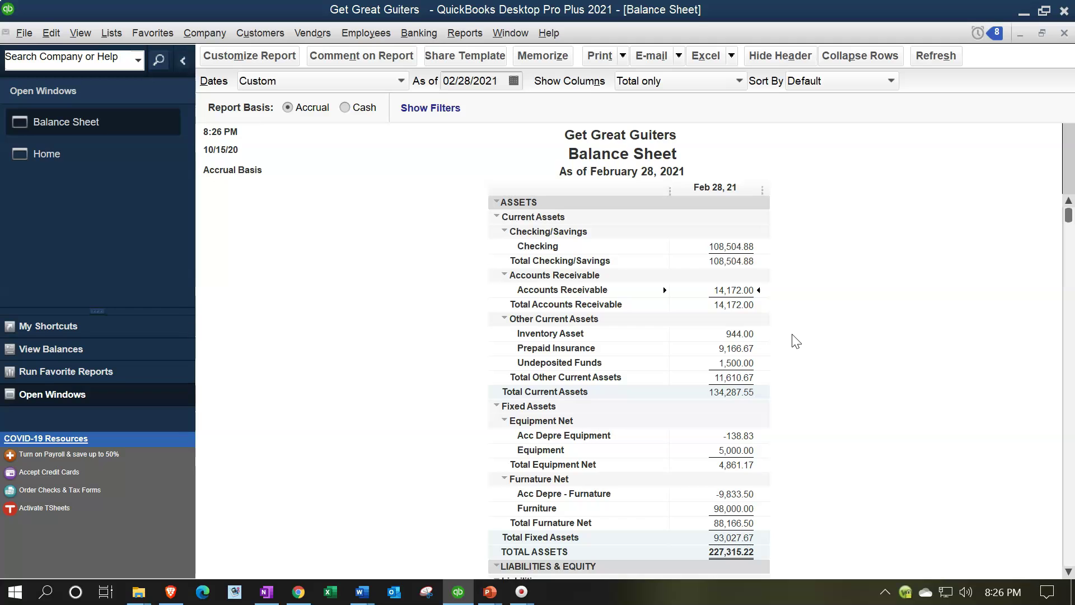
# - Review the transactions behind the Balance Sheet's Accounts Receivable amount, and close that detail report
pyautogui.click(65, 166)
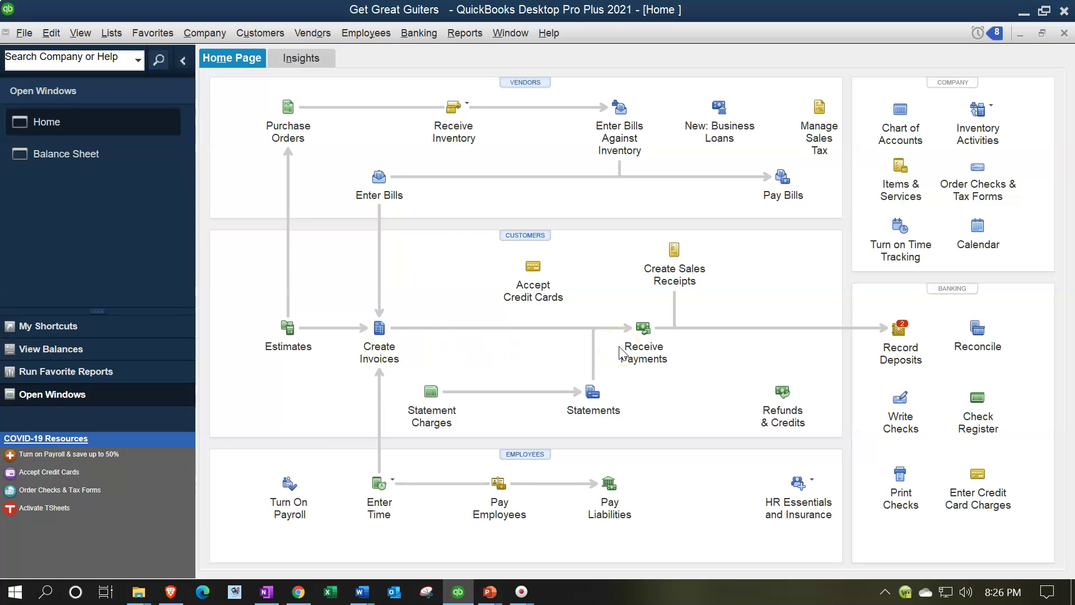
pyautogui.click(89, 161)
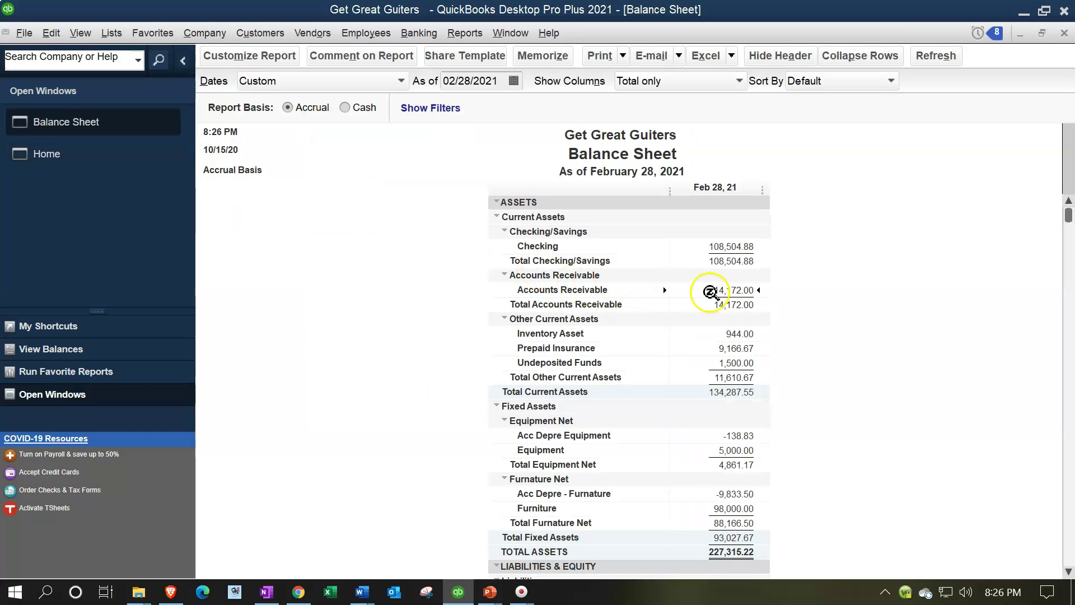
pyautogui.doubleClick(730, 291)
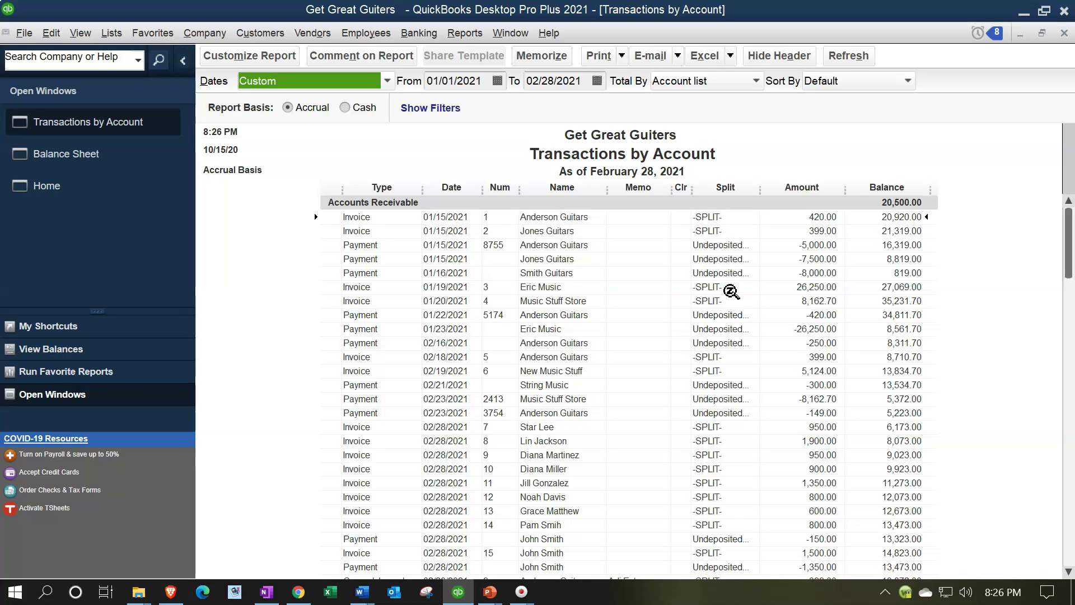
pyautogui.click(733, 289)
pyautogui.click(810, 230)
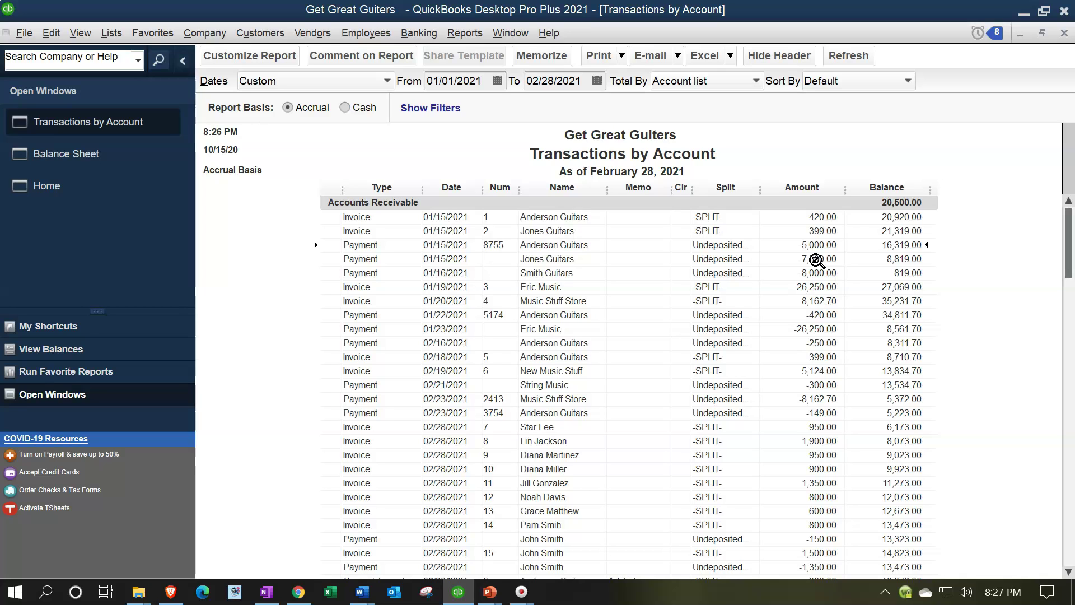
pyautogui.click(1065, 34)
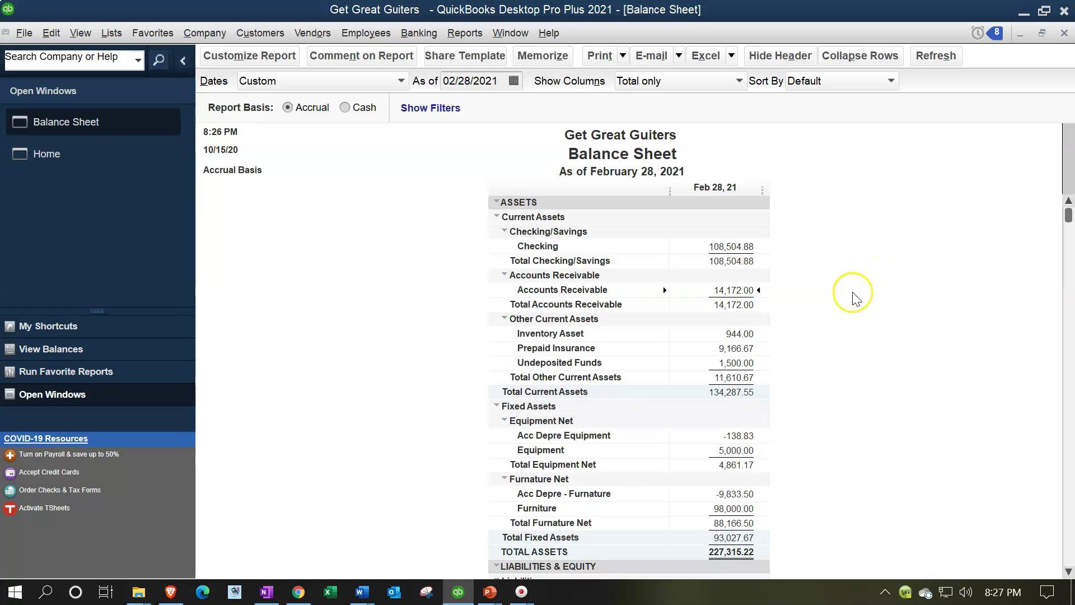
pyautogui.click(819, 305)
pyautogui.click(801, 311)
pyautogui.click(760, 303)
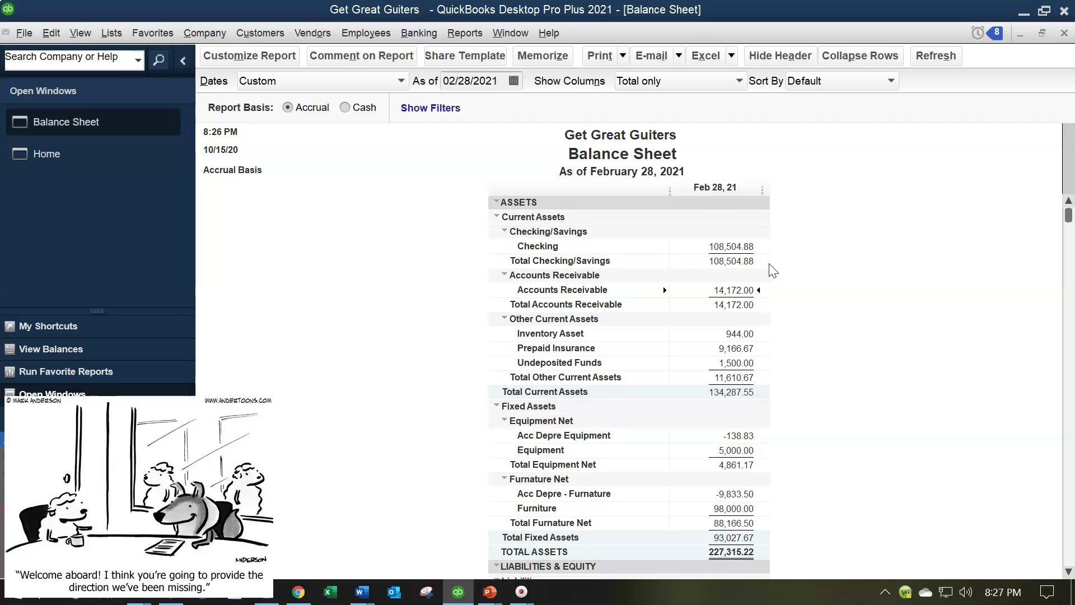
# - Open the Report Center and maximize its window
pyautogui.click(464, 33)
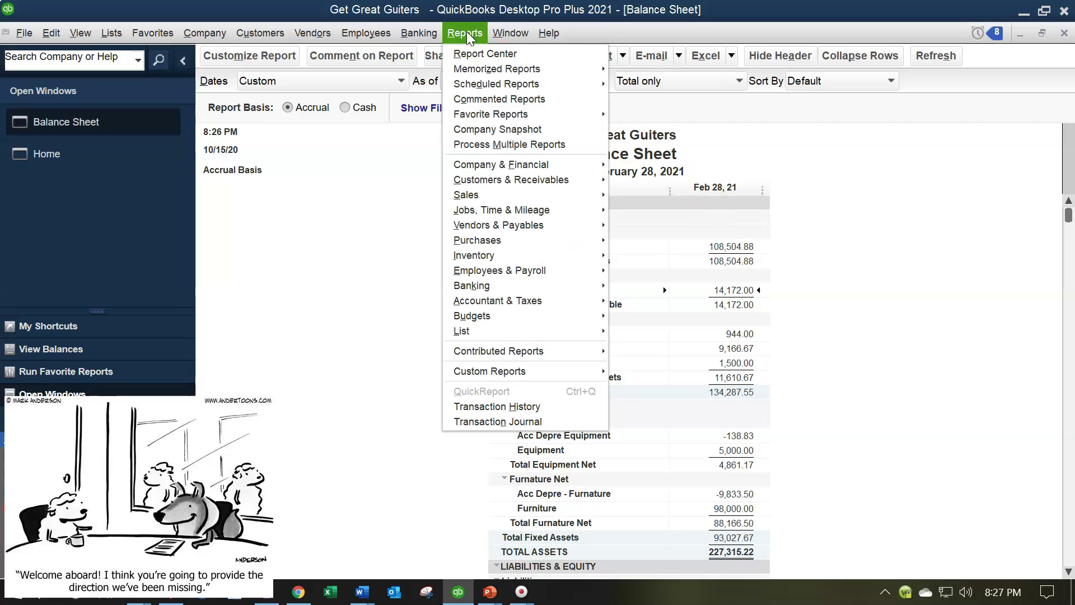
pyautogui.click(511, 114)
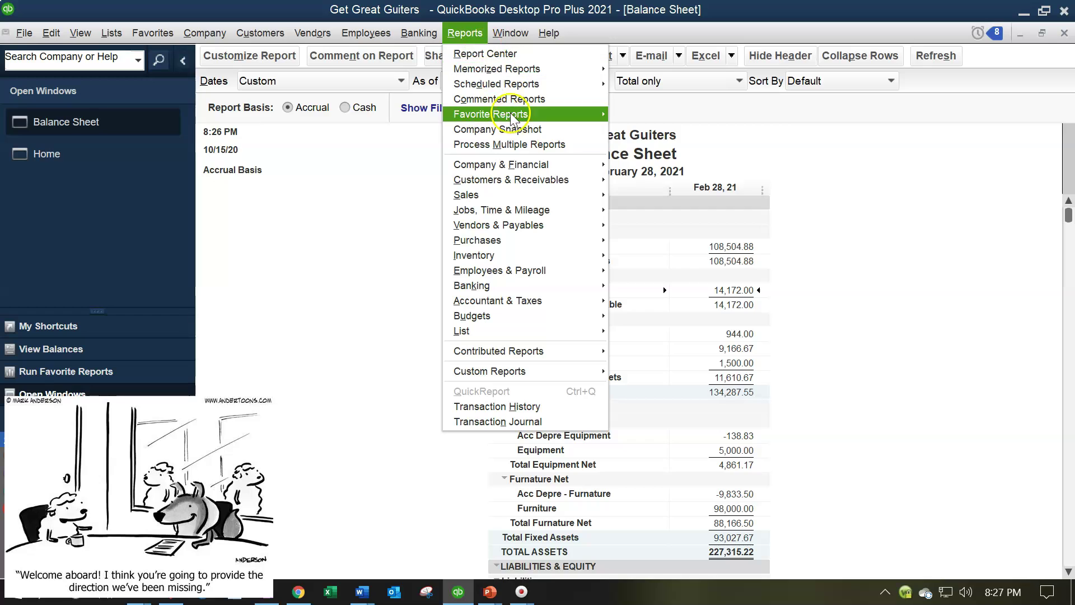
pyautogui.click(530, 184)
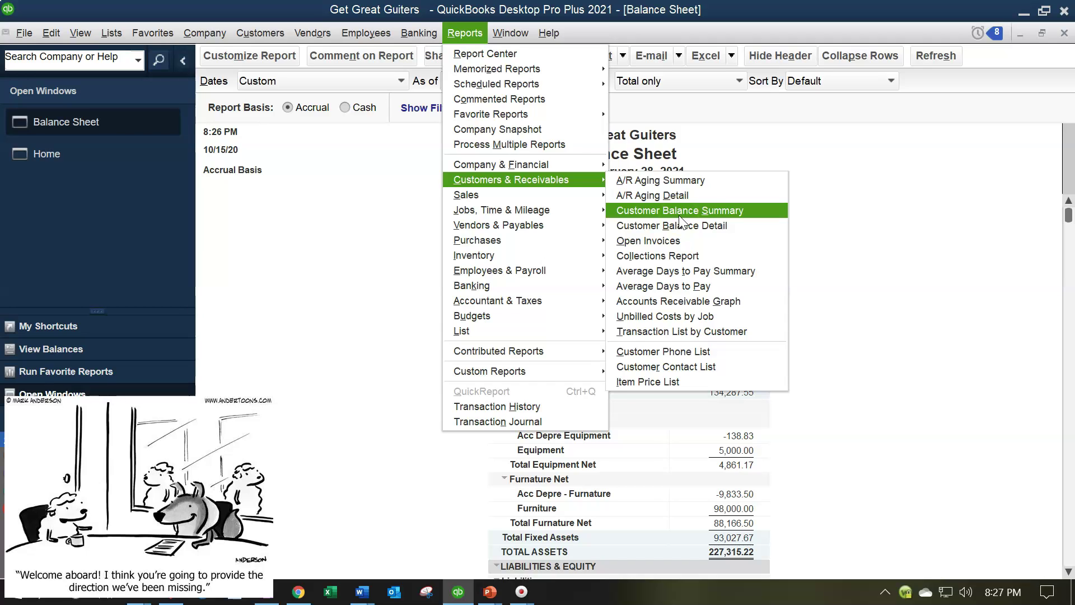
pyautogui.click(468, 40)
pyautogui.click(475, 56)
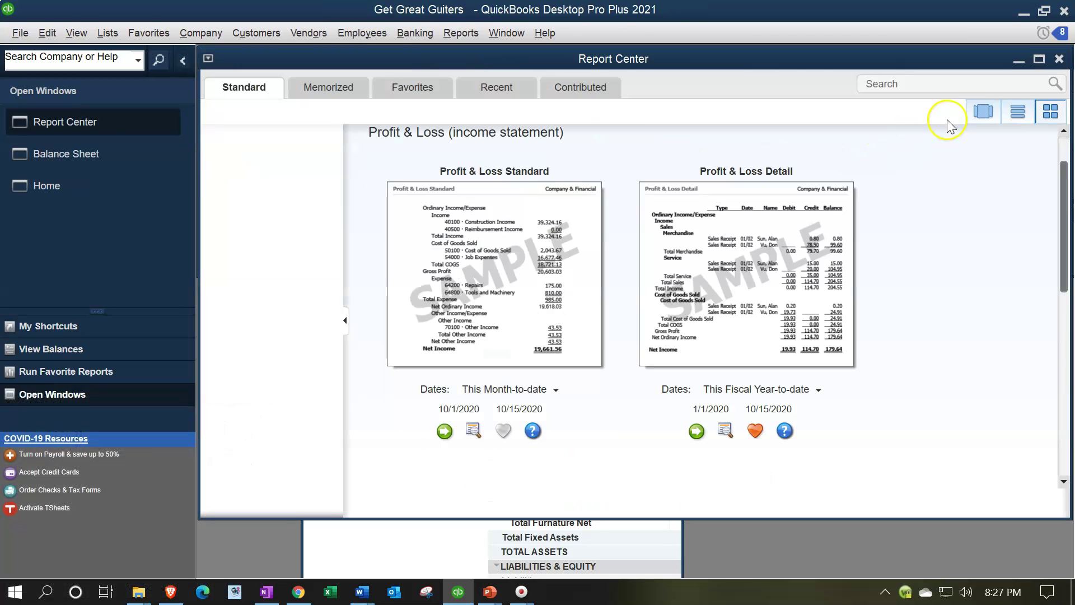
pyautogui.click(1039, 58)
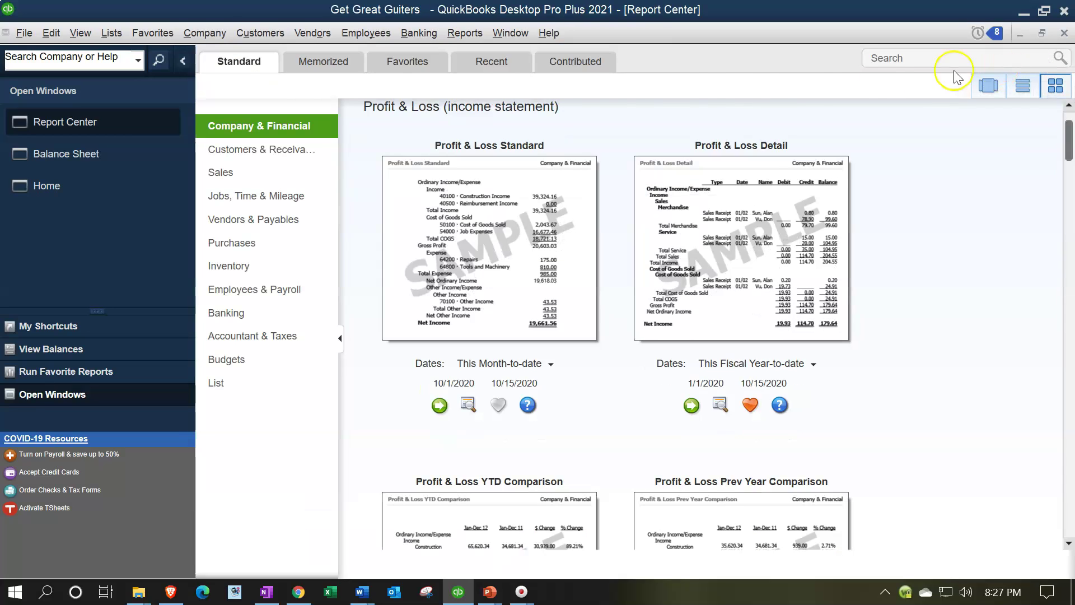
# - Run the A/R Aging Summary from the Customers & Receivables reports and set its date to 02/28/2021
pyautogui.click(233, 152)
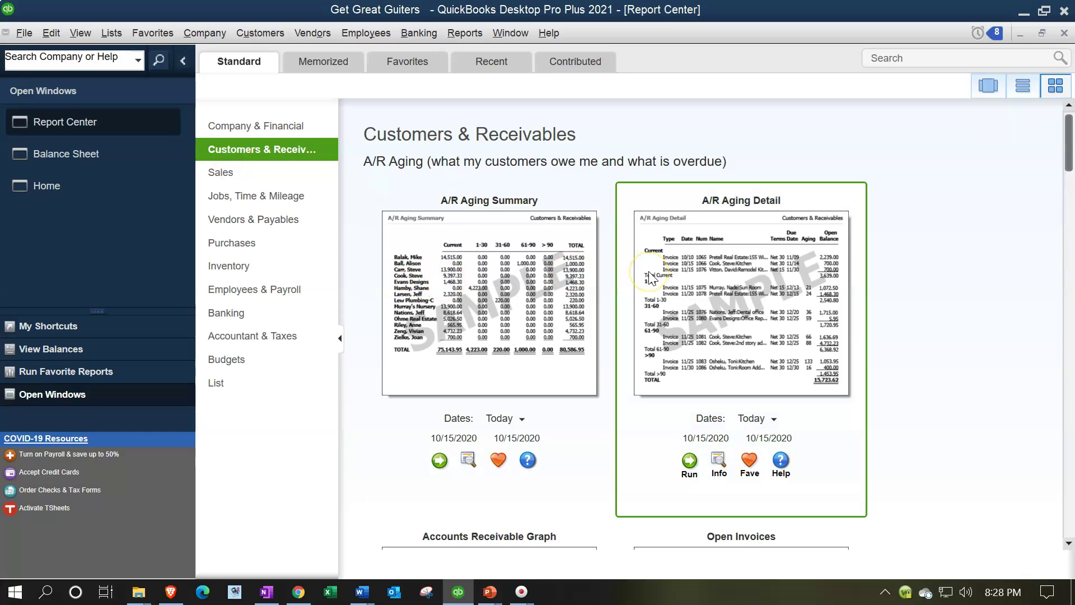
pyautogui.click(516, 310)
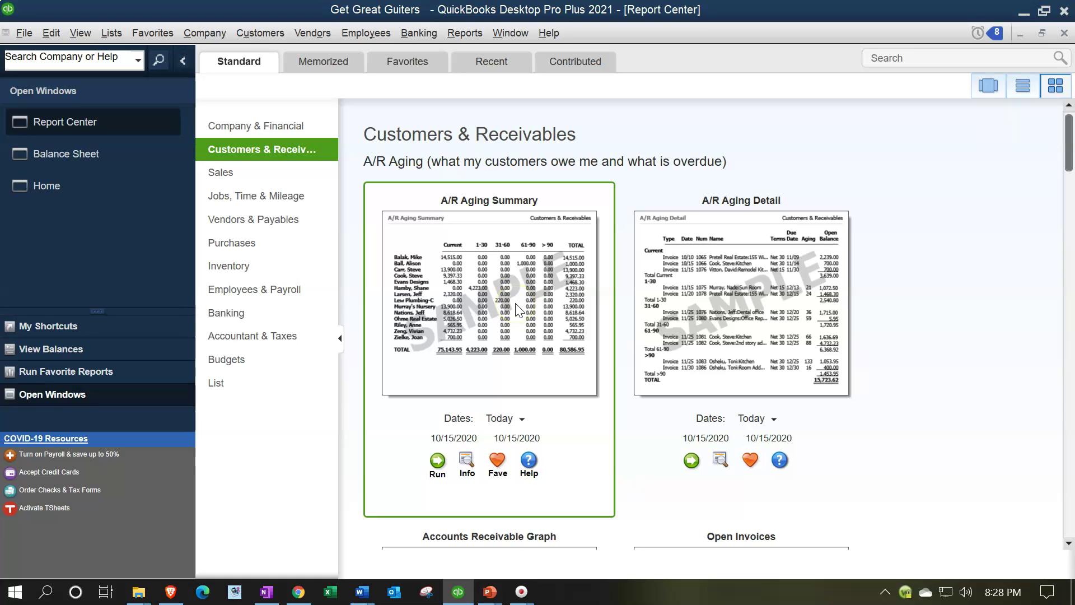
pyautogui.click(440, 460)
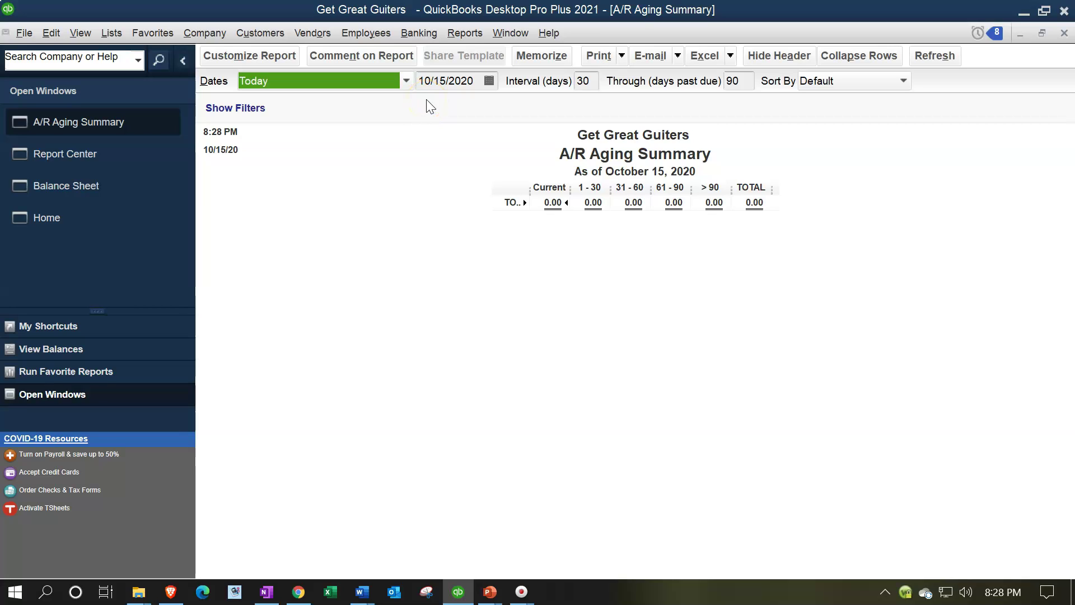
pyautogui.press('Tab')
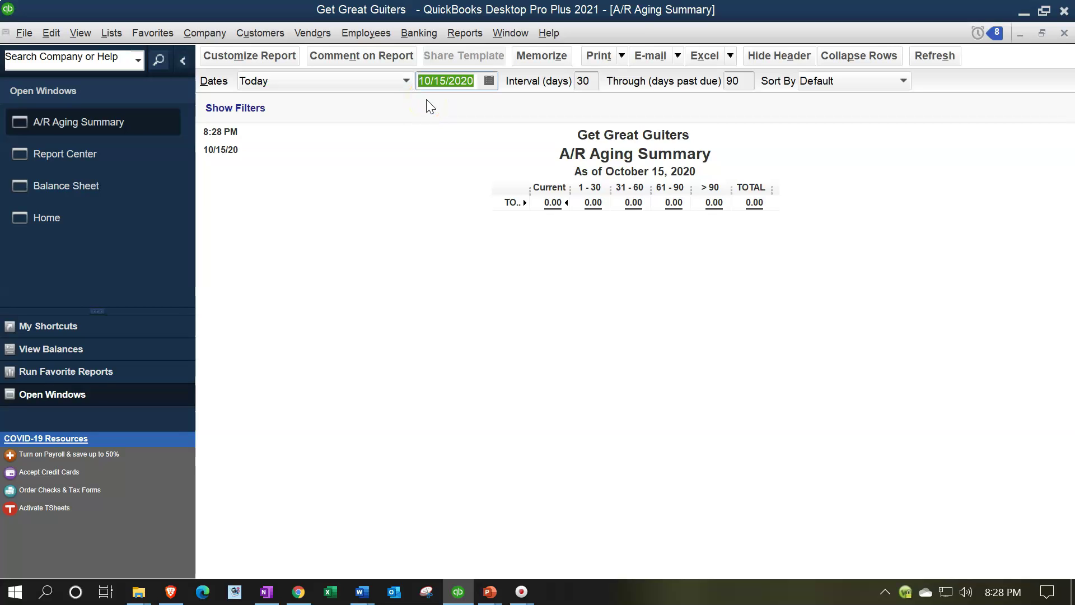
pyautogui.write('022821')
pyautogui.press('Tab')
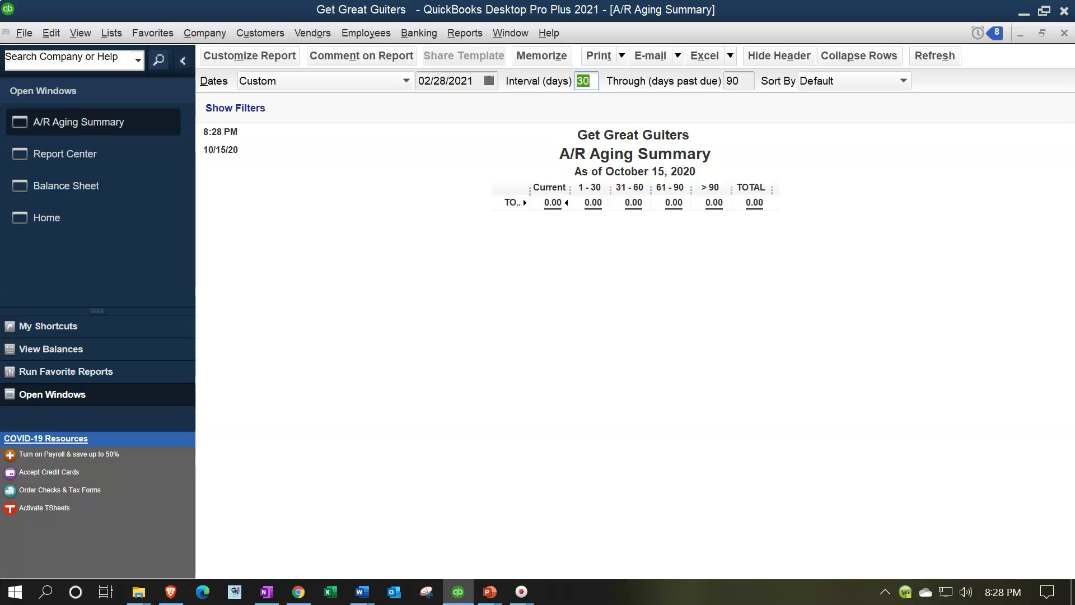
pyautogui.click(439, 253)
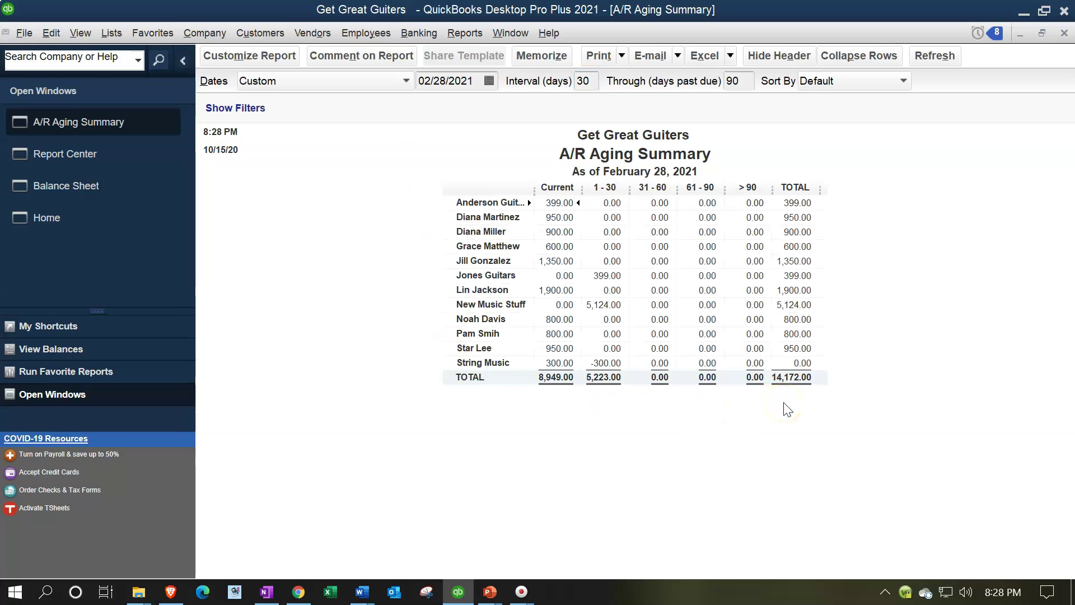
# - Compare the Accounts Receivable balance on the Balance Sheet with the A/R Aging Summary total and report date
pyautogui.click(116, 193)
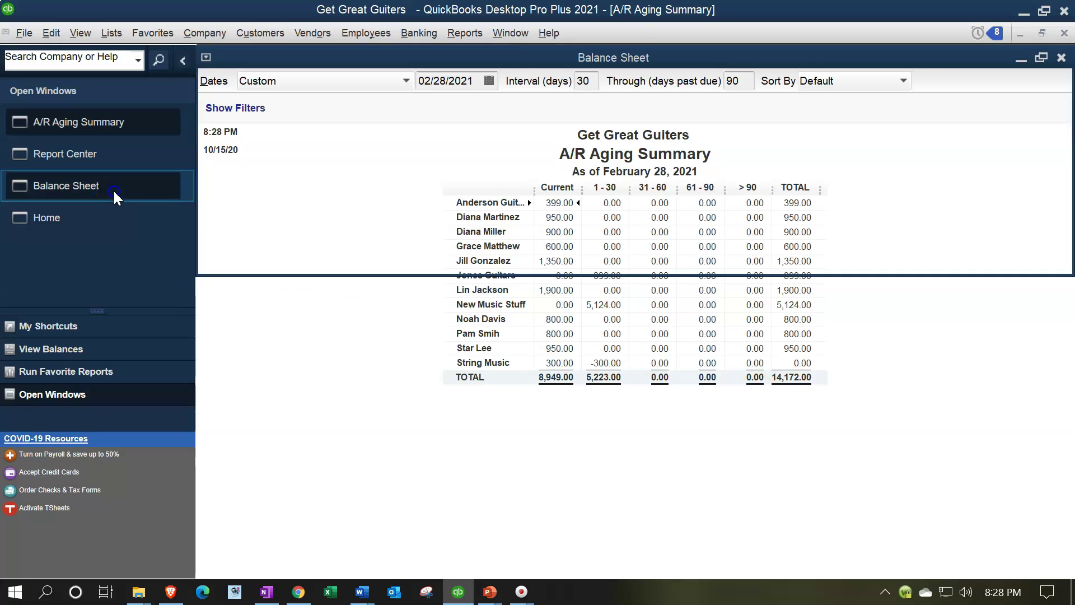
pyautogui.click(190, 205)
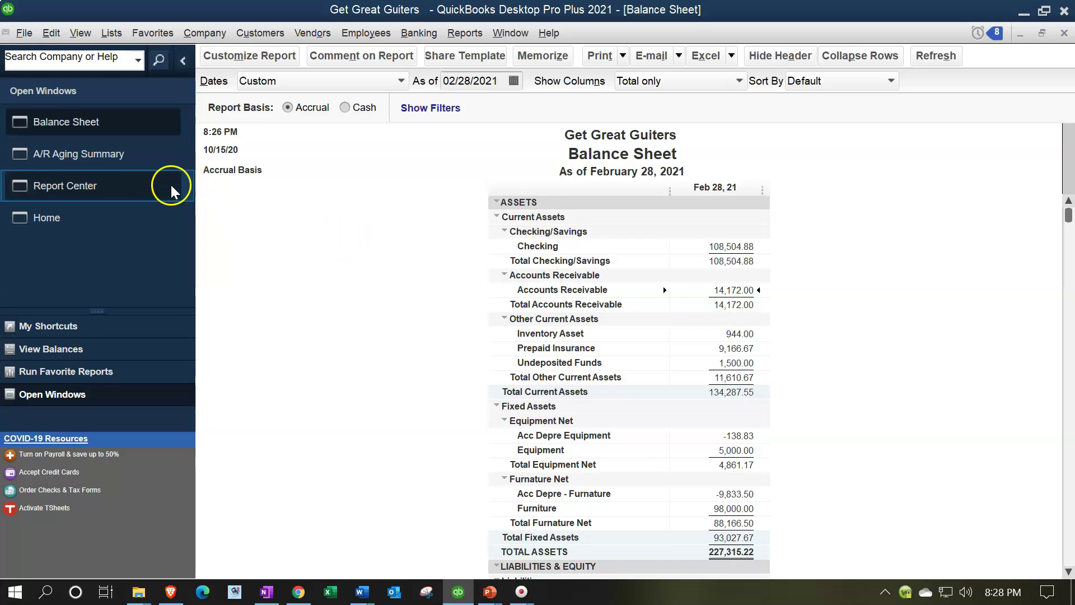
pyautogui.click(140, 156)
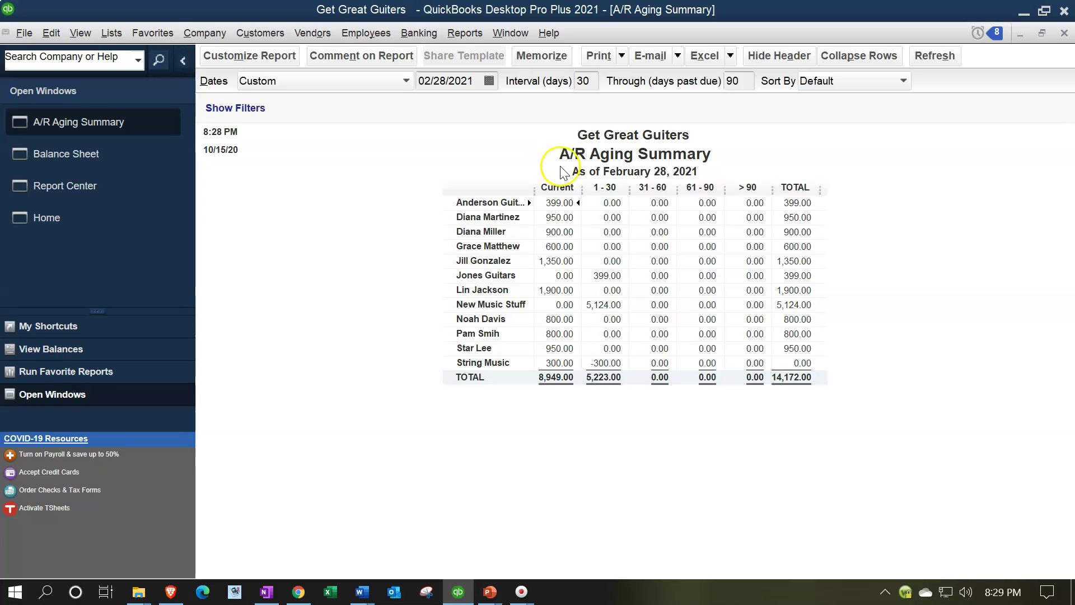
pyautogui.click(585, 171)
pyautogui.click(658, 172)
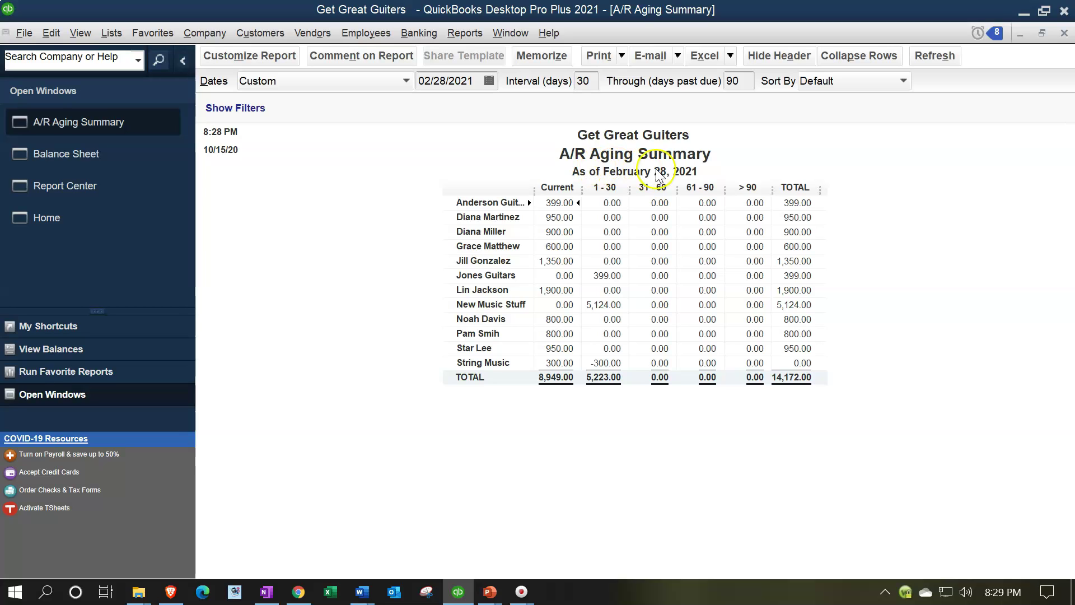
pyautogui.click(669, 170)
pyautogui.click(666, 177)
# - Inspect the transactions behind the current balances of Anderson Guitars and the customer owing 600.00, closing each detail report
pyautogui.doubleClick(555, 203)
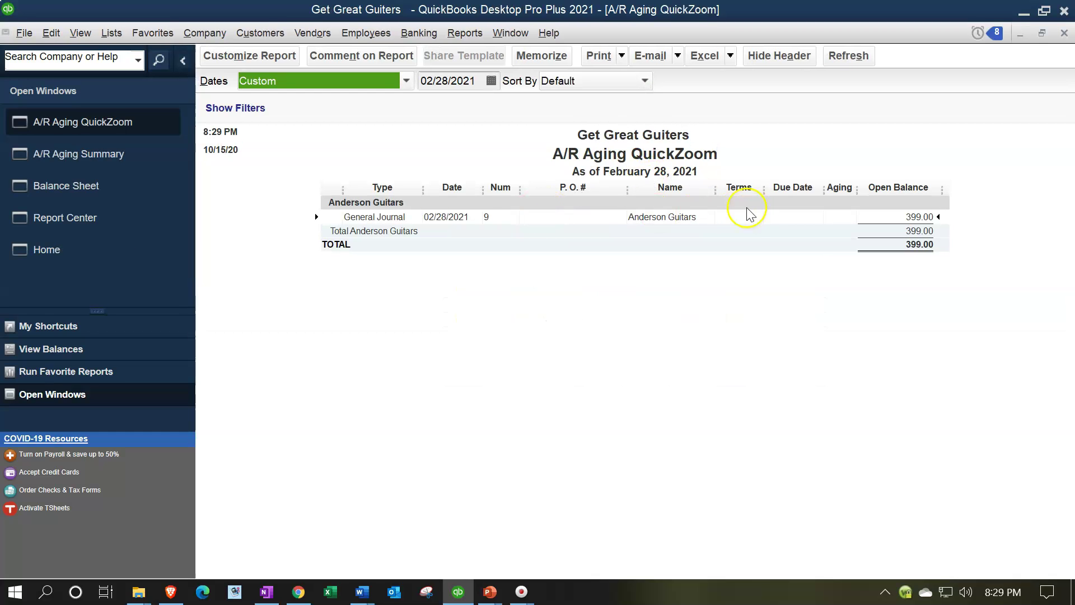
pyautogui.click(1064, 33)
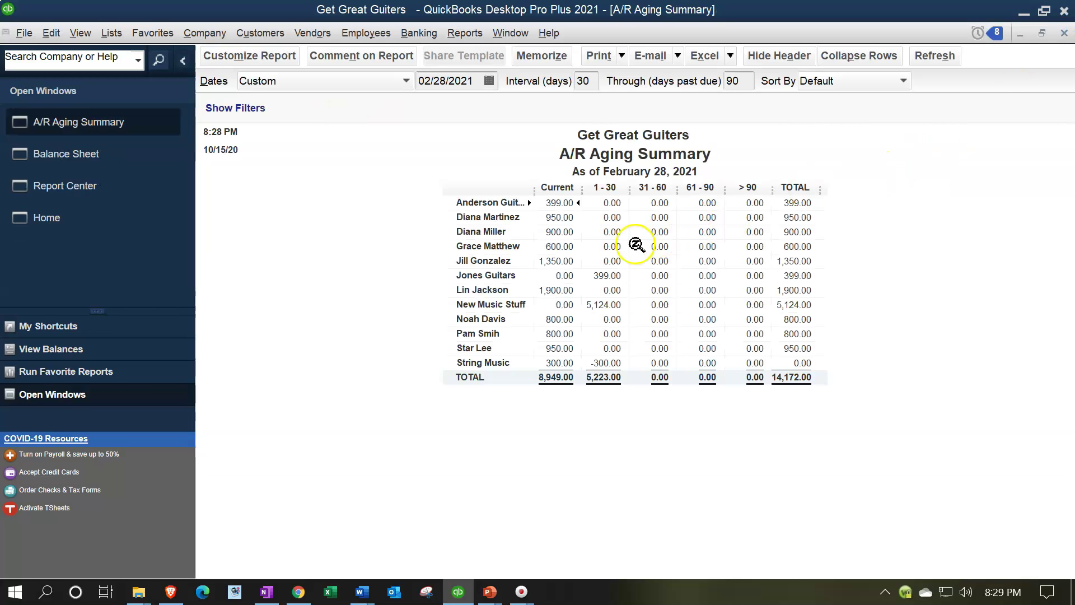
pyautogui.doubleClick(560, 246)
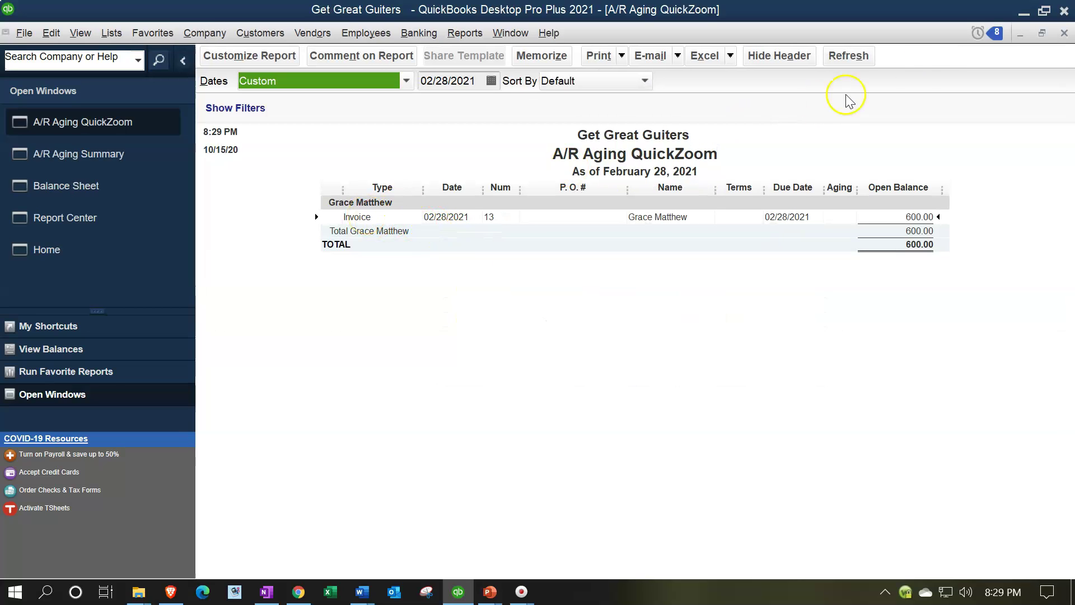
pyautogui.click(1064, 33)
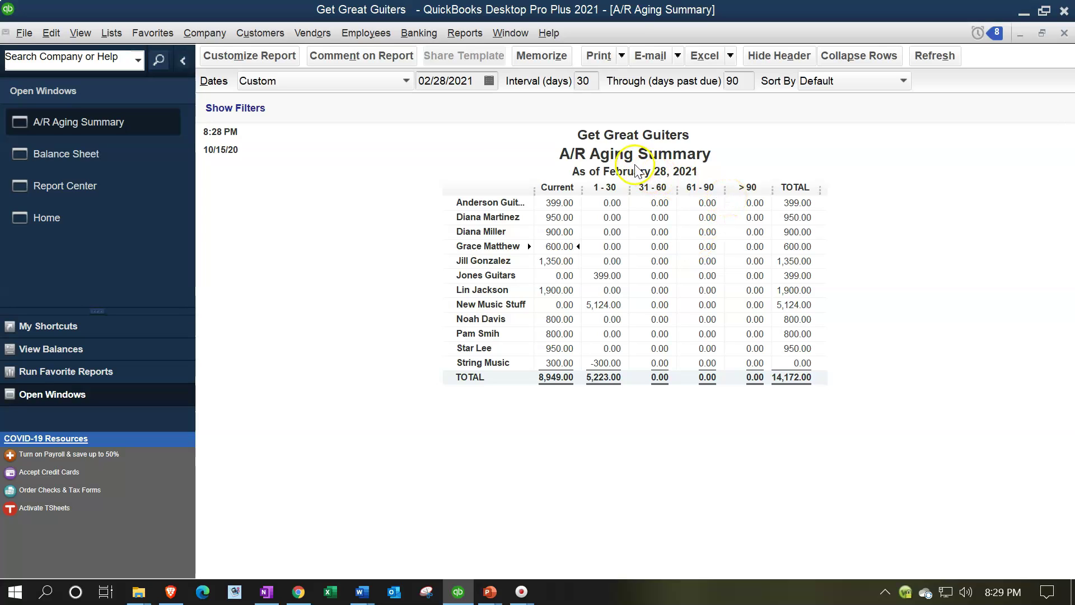
# - Run the A/R Aging Detail from the Customers & Receivables reports and set its date to 02/28/2021
pyautogui.click(122, 182)
pyautogui.click(704, 294)
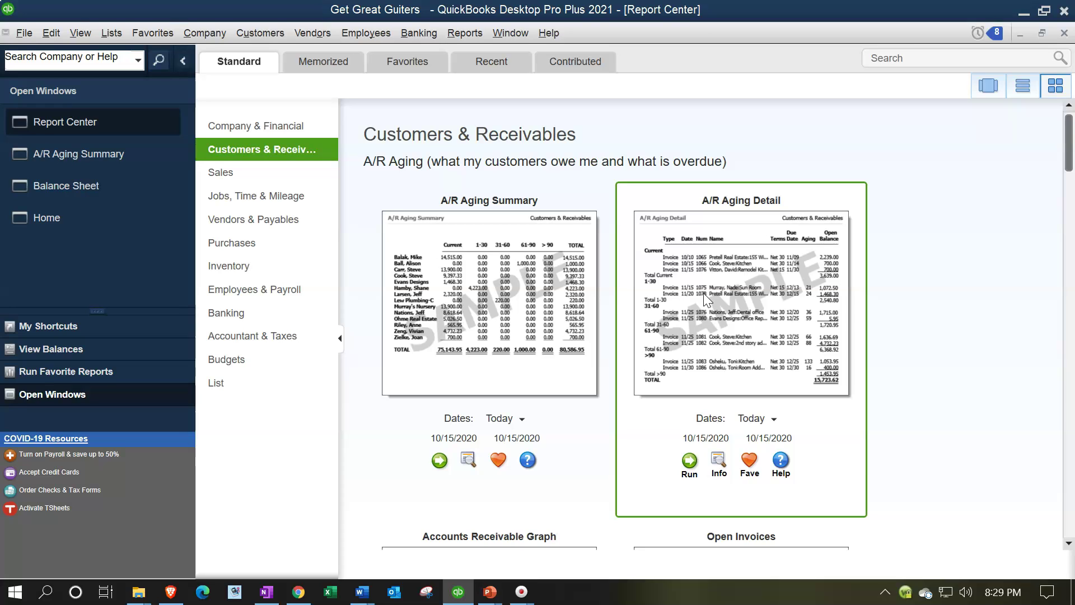
pyautogui.click(701, 251)
pyautogui.click(689, 460)
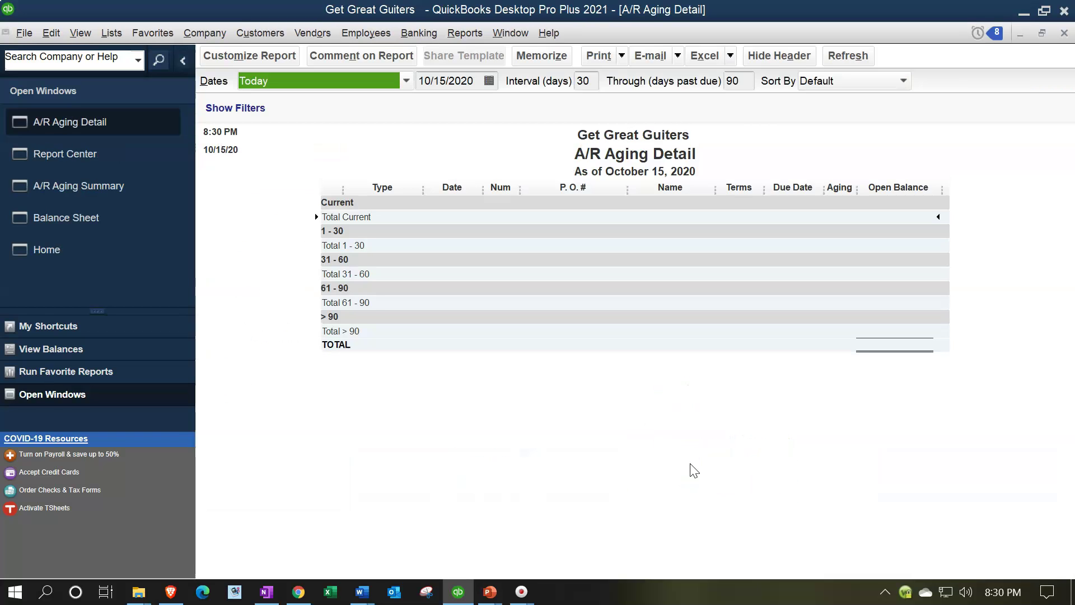
pyautogui.press('Tab')
pyautogui.write('022821')
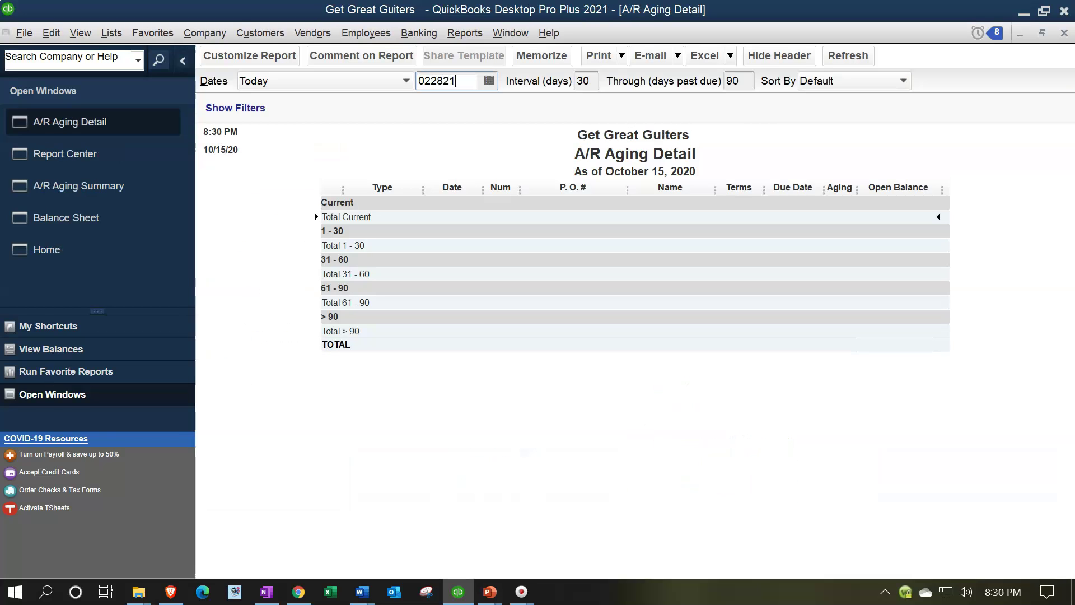
pyautogui.press('Tab')
pyautogui.click(655, 468)
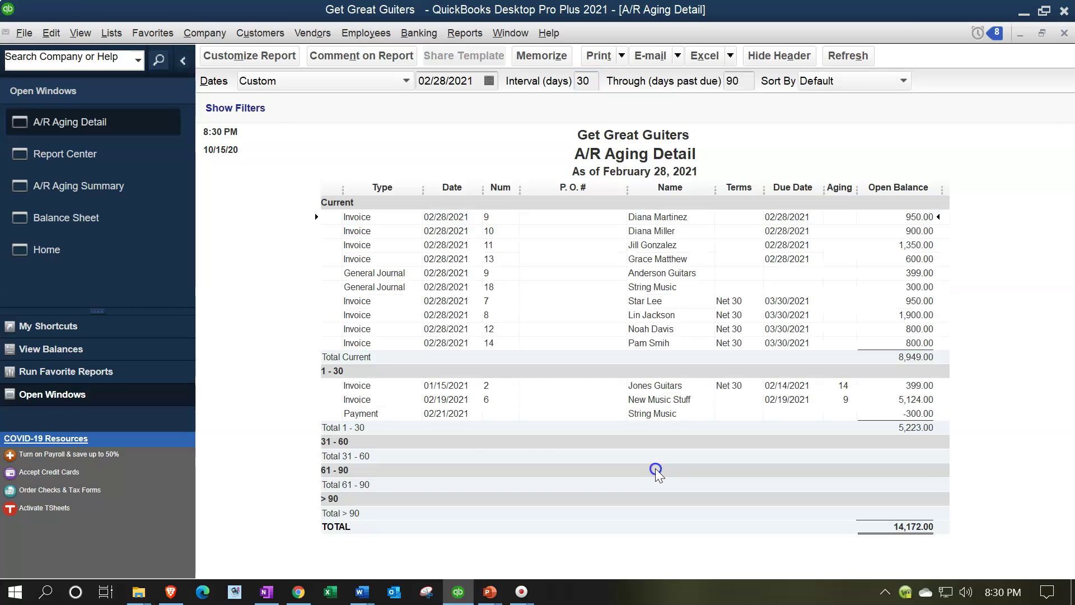
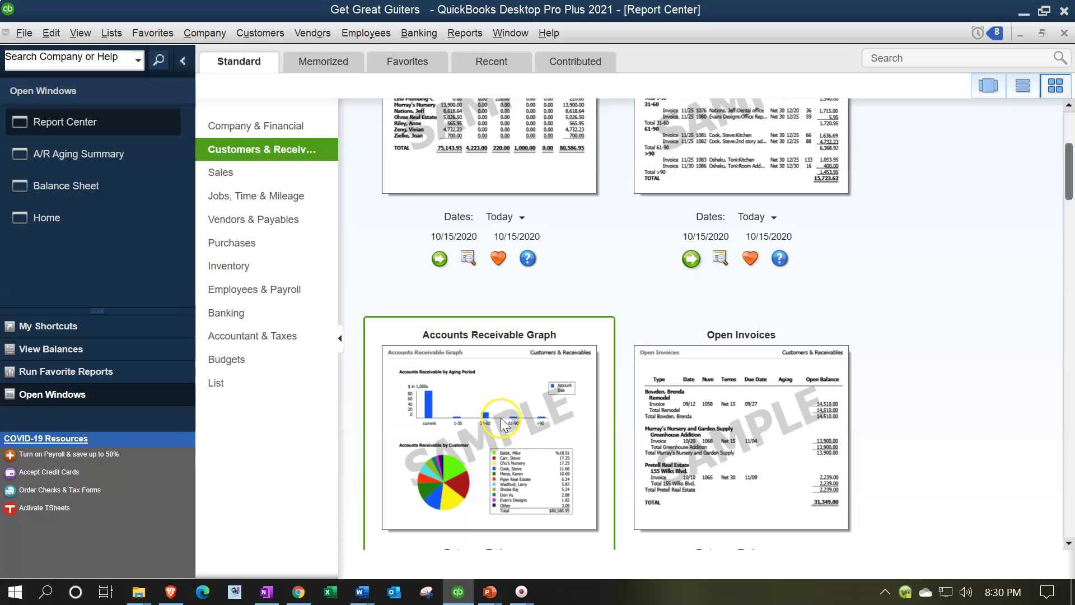
# - Run the Open Invoices report from the Report Center, set its date to 02/28/2021 and view its total
pyautogui.scroll(-2, 882, 370)
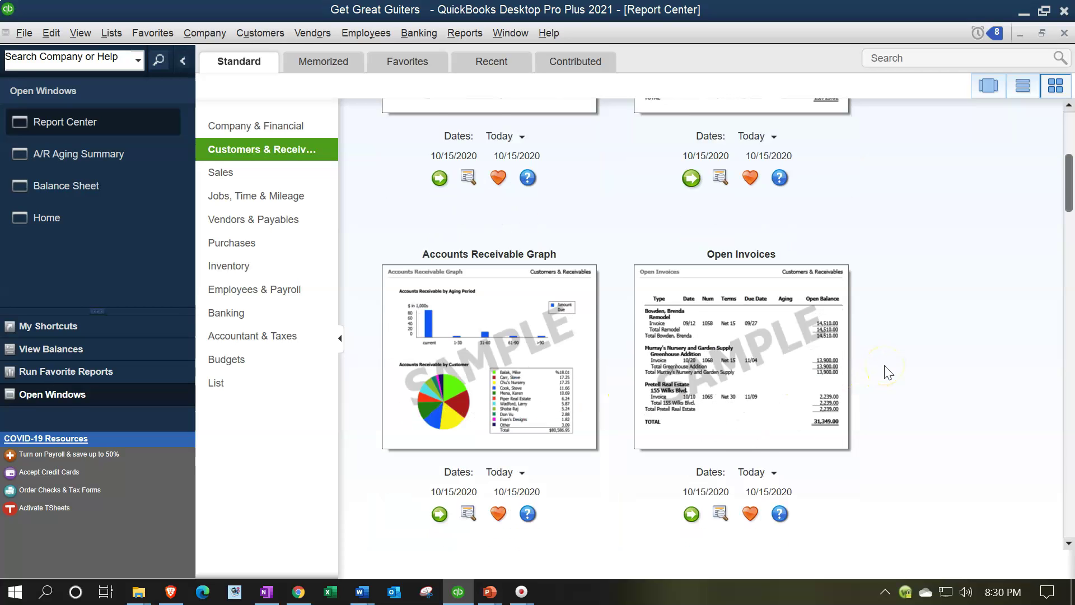
pyautogui.scroll(-1, 888, 373)
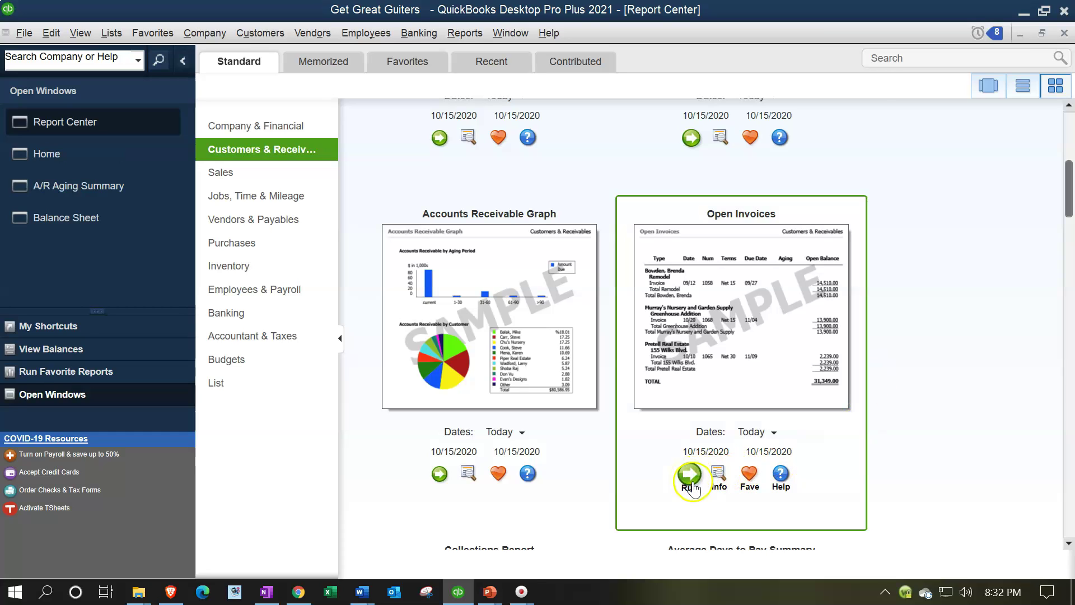
pyautogui.click(688, 475)
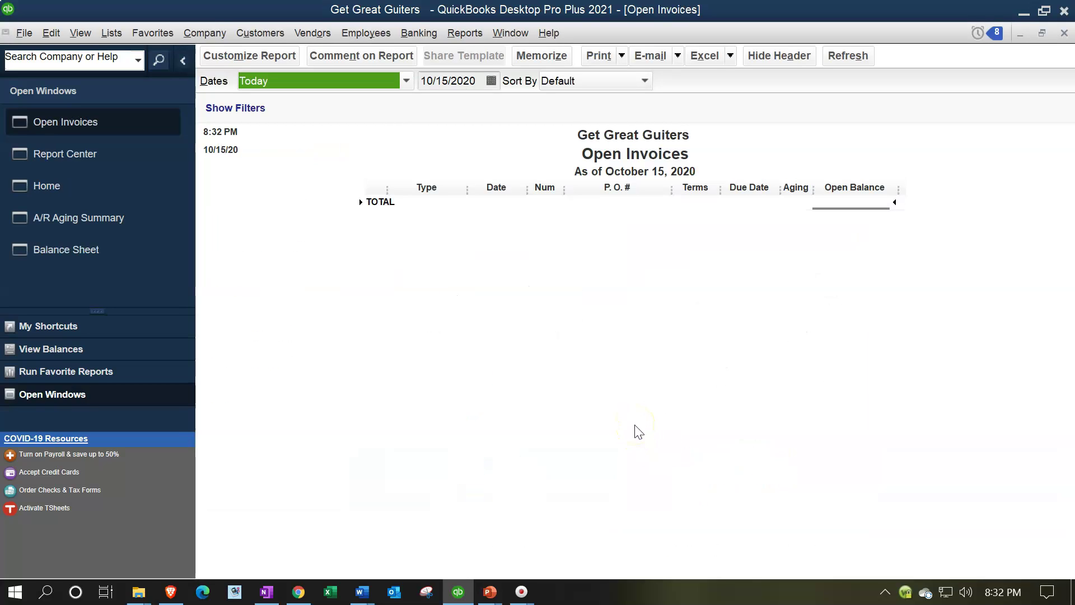
pyautogui.press('Tab')
pyautogui.write('02282021')
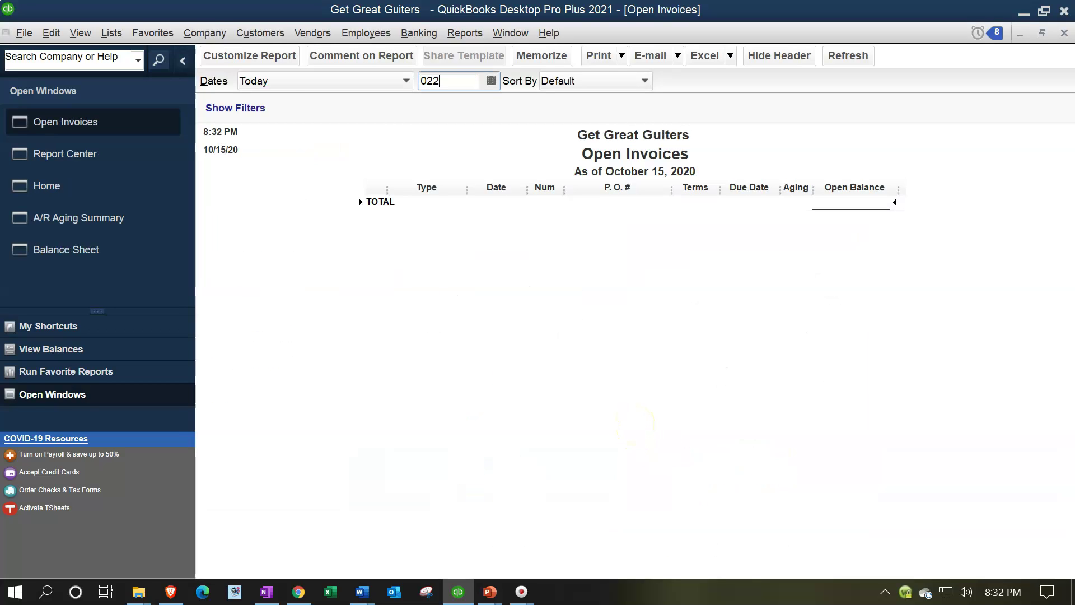
pyautogui.press('Tab')
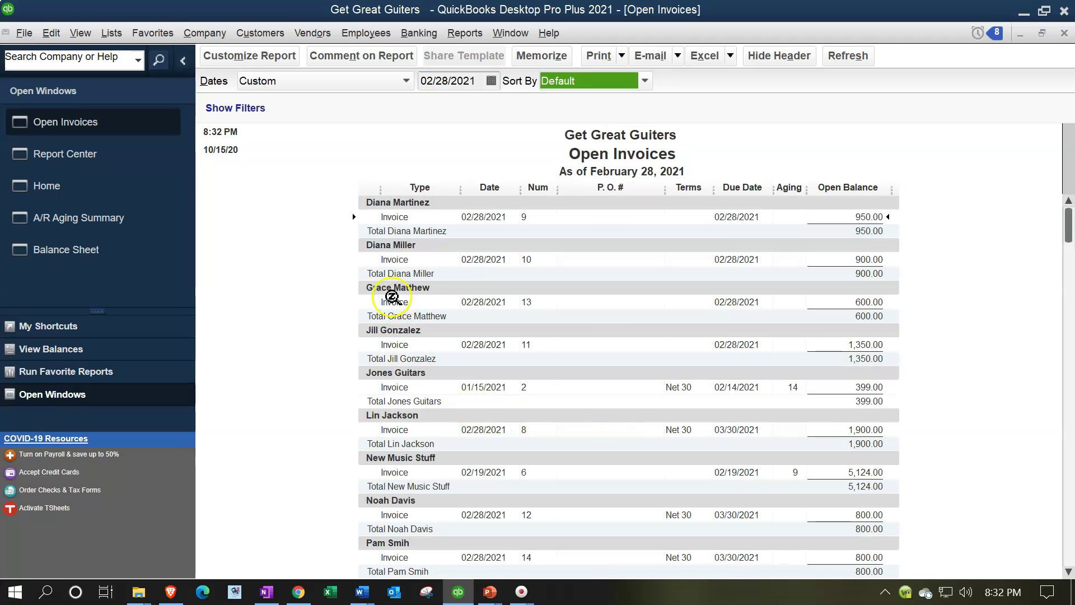
pyautogui.scroll(-3, 331, 305)
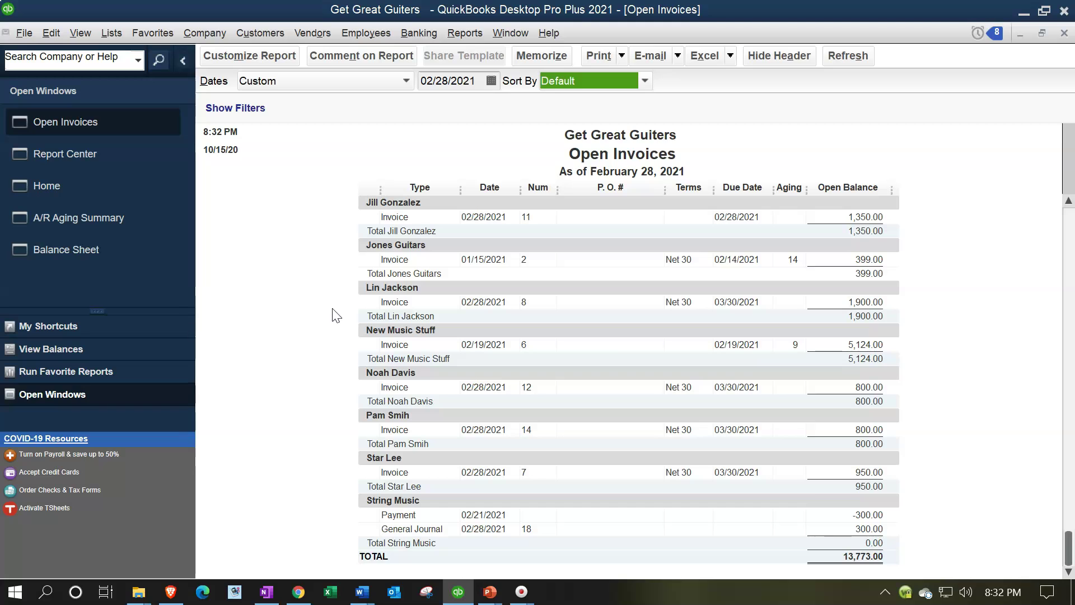
# - Subtract the Balance Sheet's Accounts Receivable of 14172 from the Open Invoices total of 13773 in Calculator, kept on top of the reports
pyautogui.press('XF86Calculator')
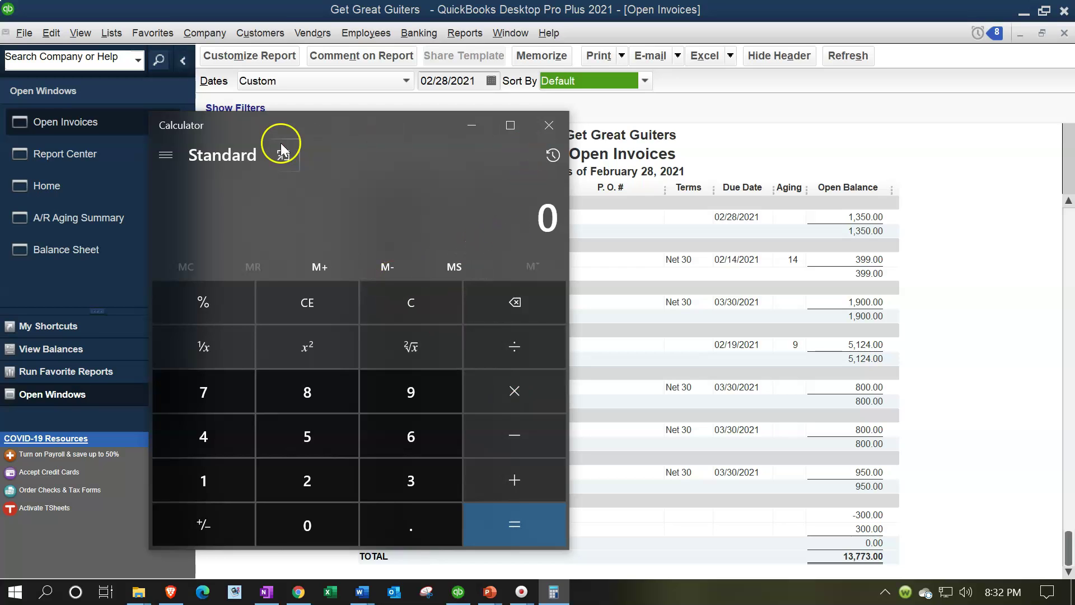
pyautogui.click(283, 152)
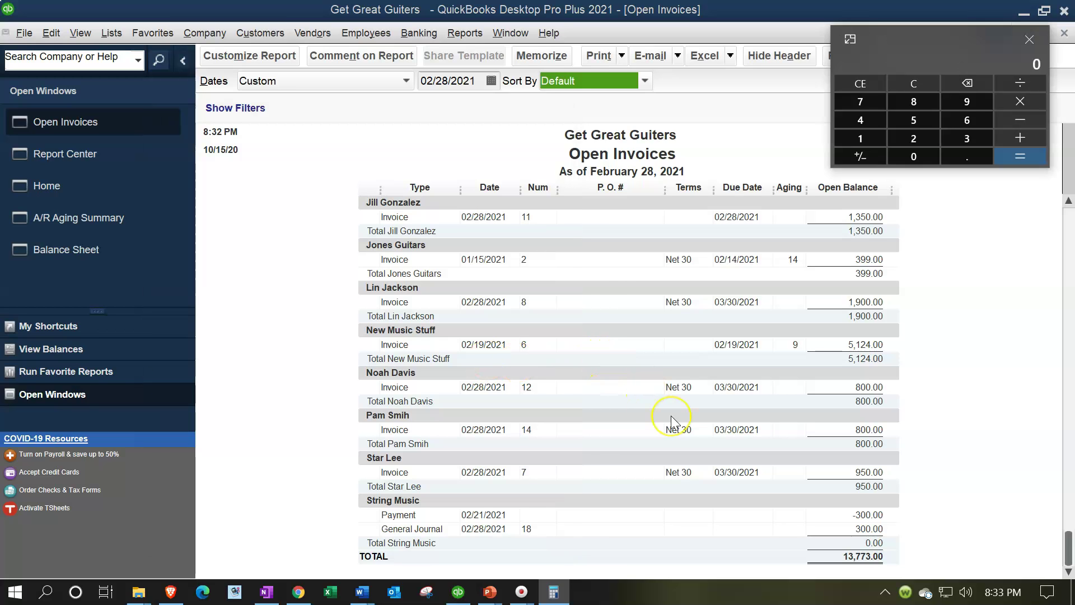
pyautogui.write('13773')
pyautogui.click(123, 246)
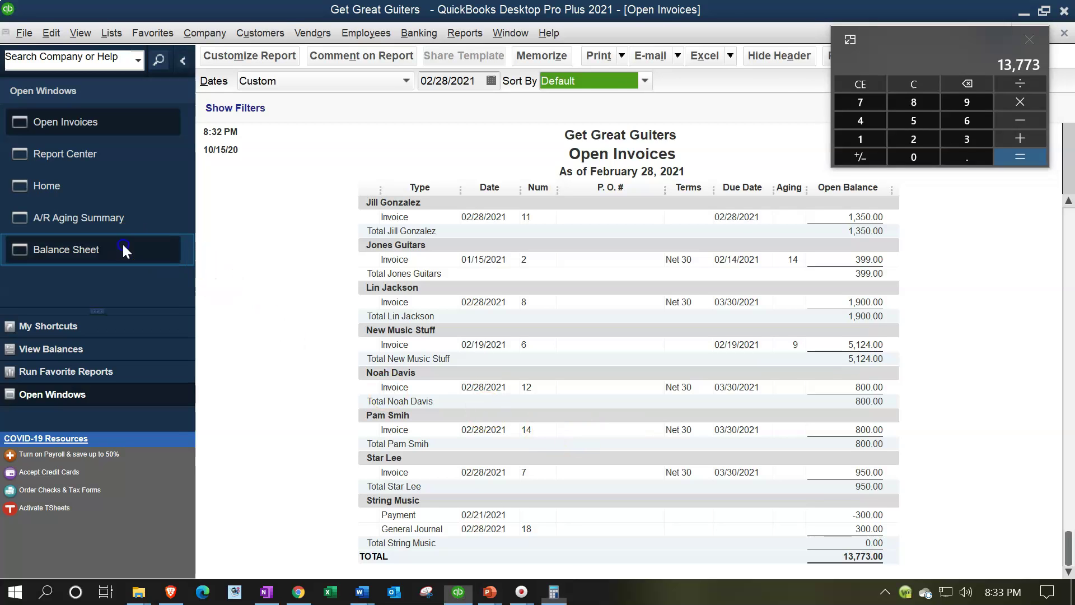
pyautogui.click(1020, 115)
pyautogui.write('14172')
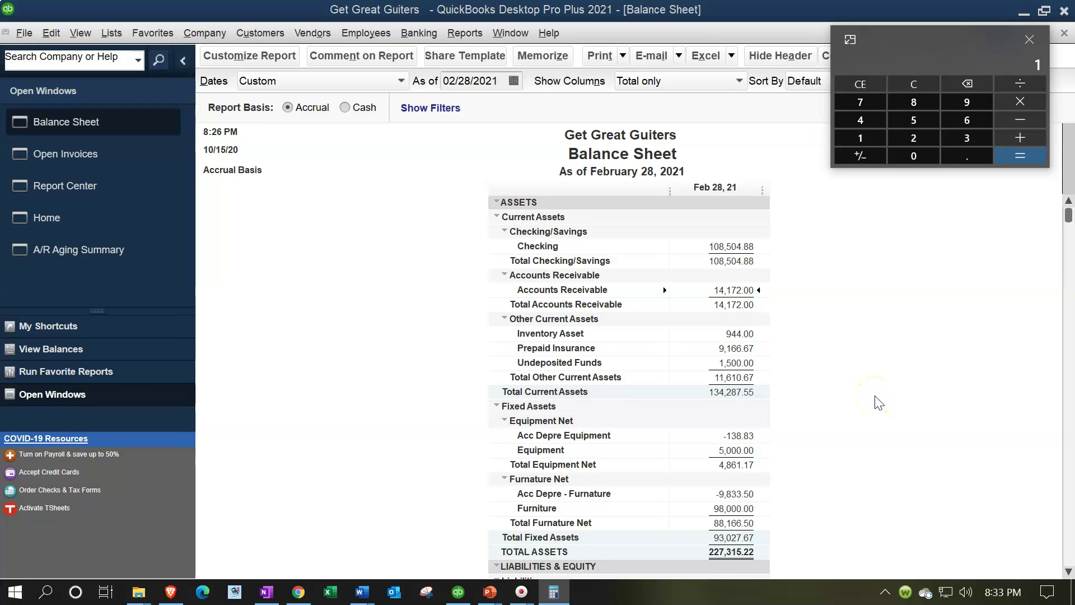
pyautogui.press('Return')
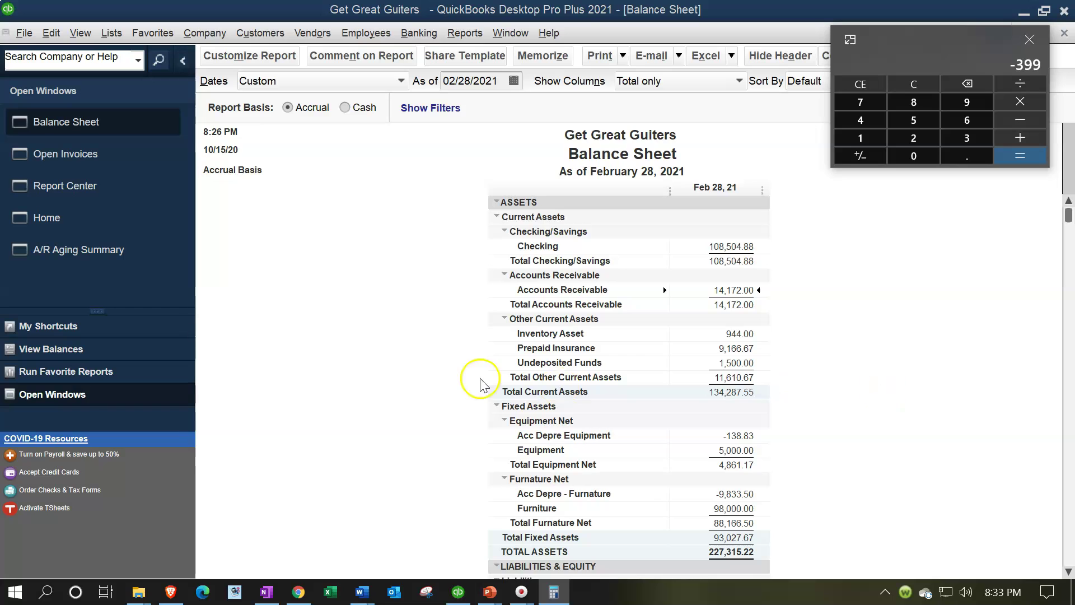
# - Inspect the transactions behind the Balance Sheet's Accounts Receivable balance, moving Calculator out of the way, and close the detail report
pyautogui.doubleClick(728, 292)
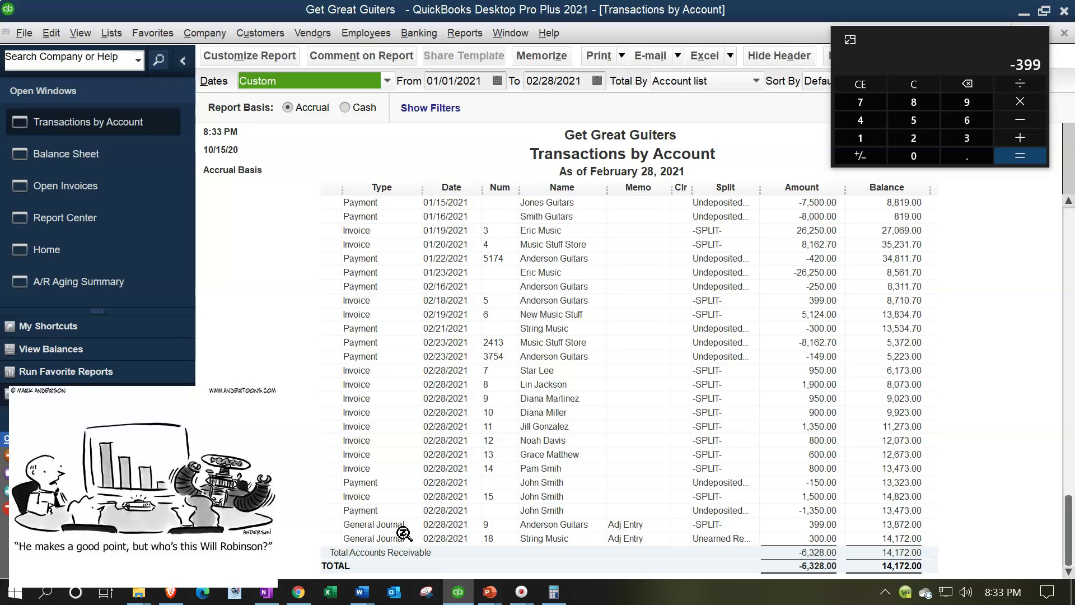
pyautogui.moveTo(909, 38); pyautogui.dragTo(811, 91)
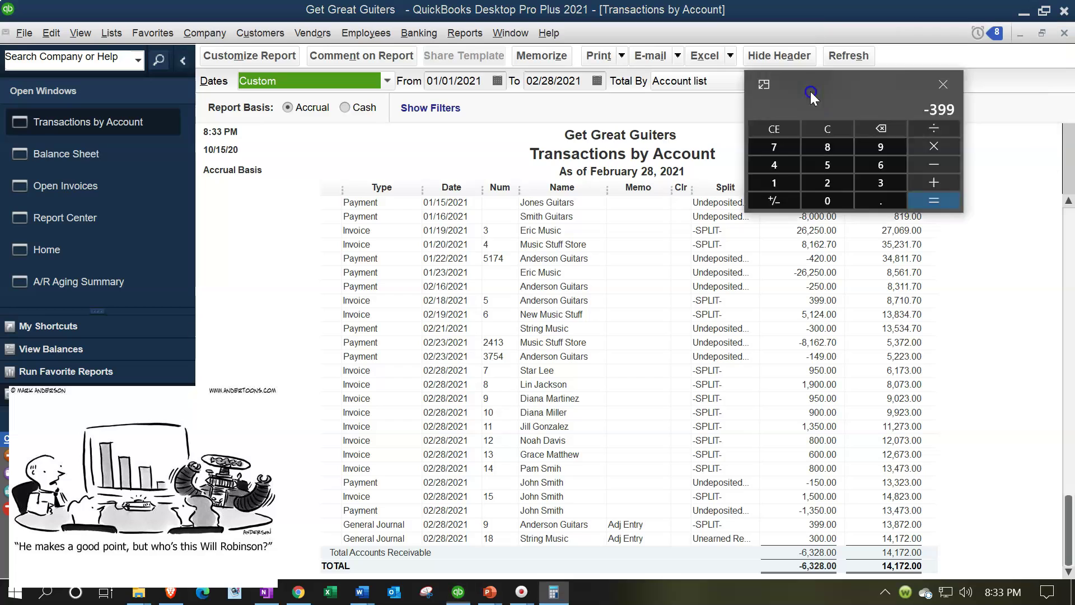
pyautogui.hotkey('alt', 'Tab')
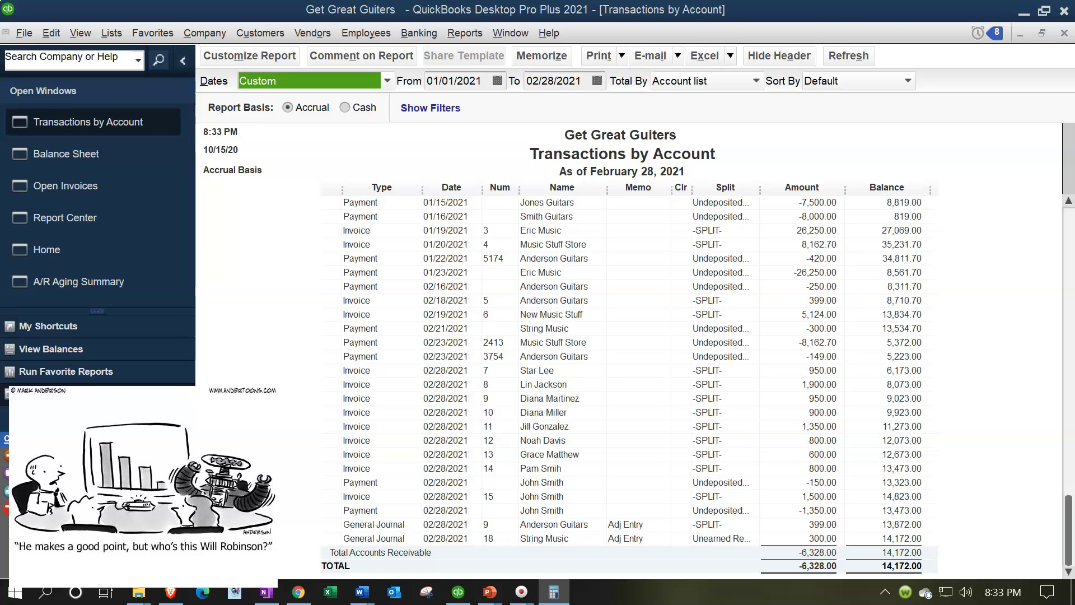
pyautogui.click(1065, 34)
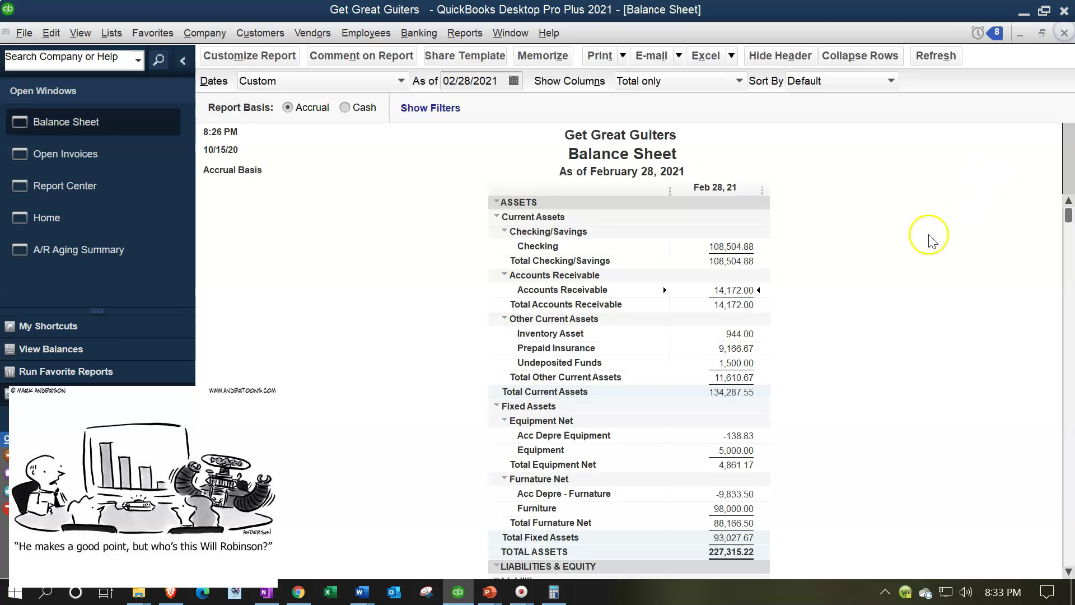
# - Run the Customer Balance Summary from the Customer Balance group of the Customers & Receivables reports
pyautogui.click(123, 189)
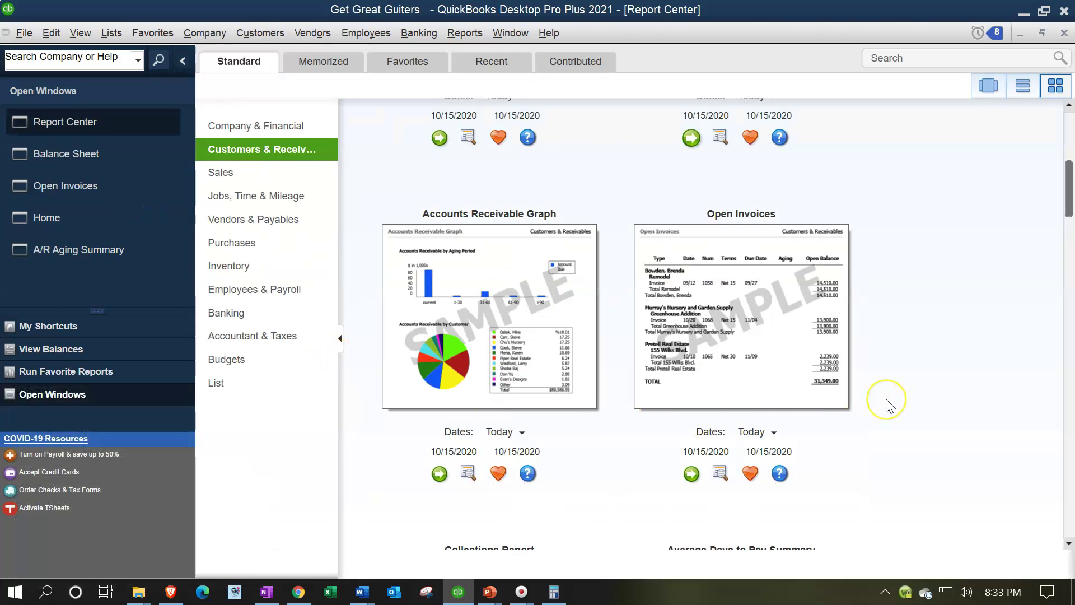
pyautogui.scroll(-3, 888, 404)
pyautogui.scroll(-4, 890, 404)
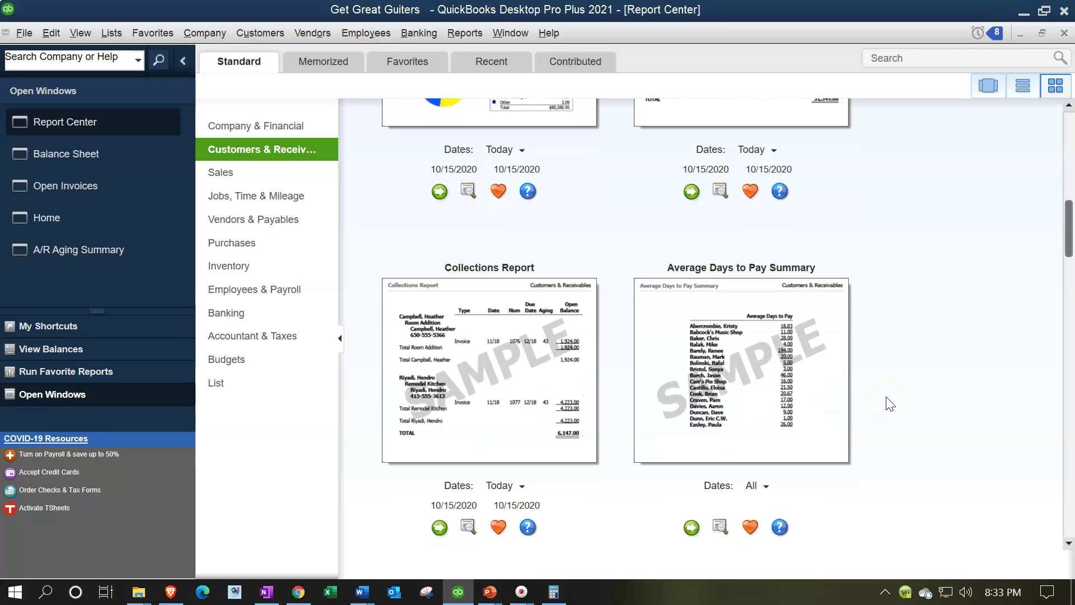
pyautogui.scroll(-3, 890, 404)
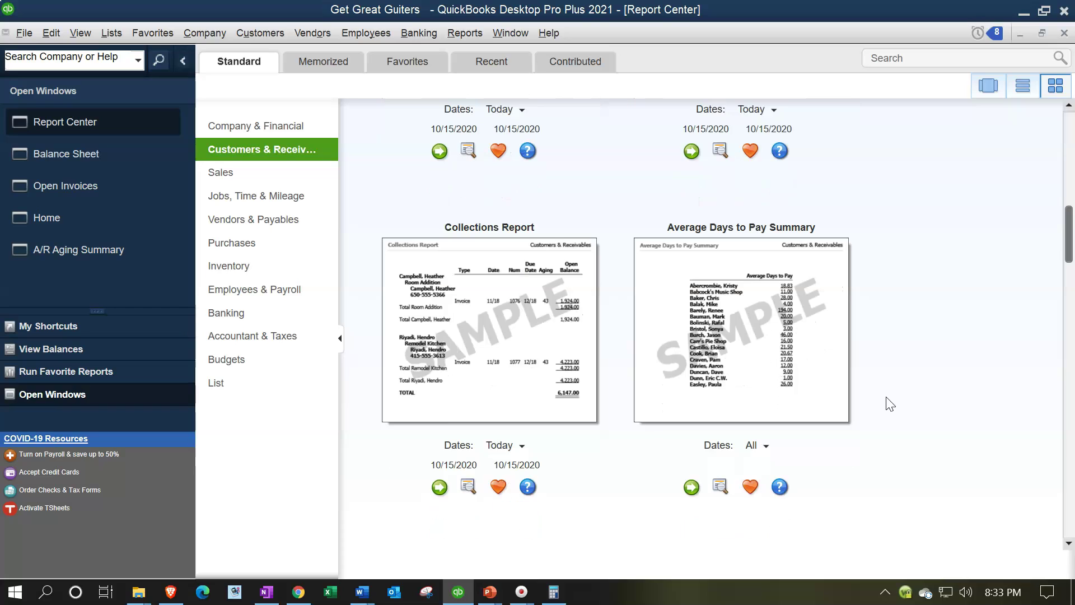
pyautogui.click(890, 376)
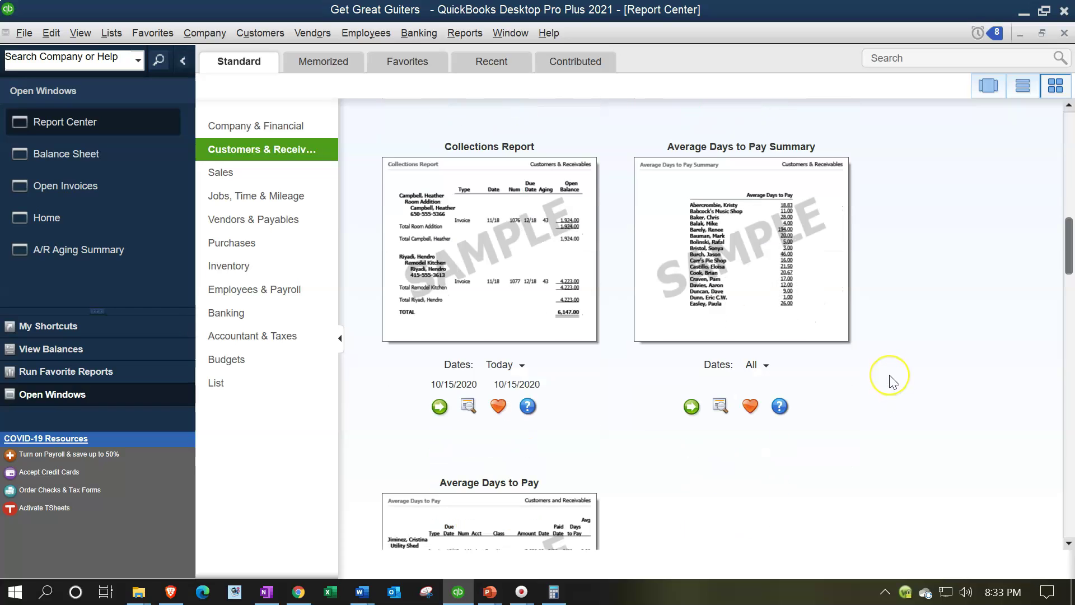
pyautogui.scroll(-6, 890, 376)
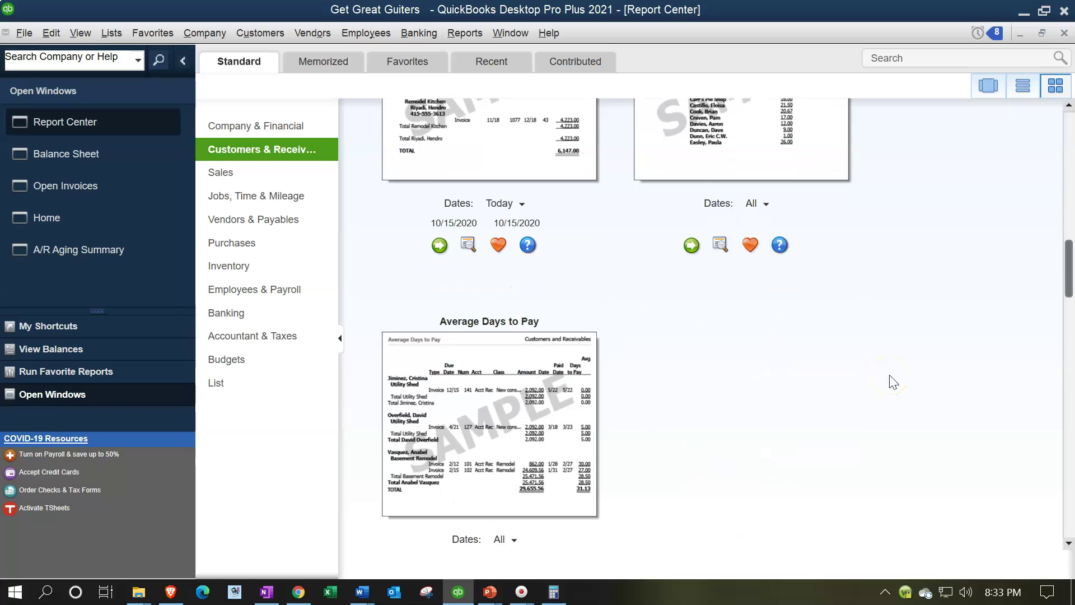
pyautogui.scroll(-2, 893, 383)
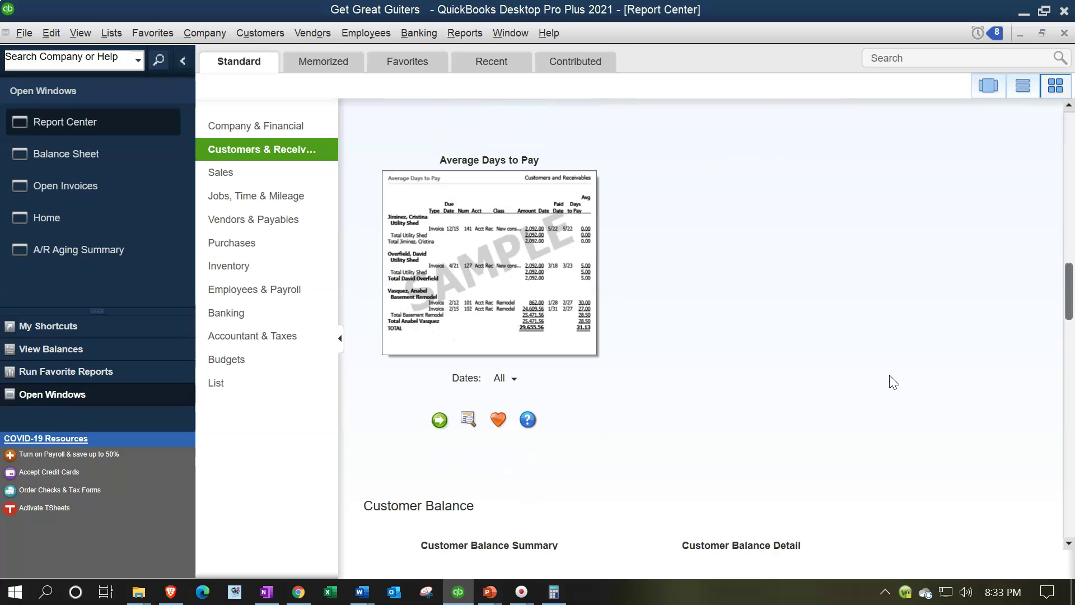
pyautogui.scroll(-4, 893, 382)
pyautogui.scroll(-2, 893, 382)
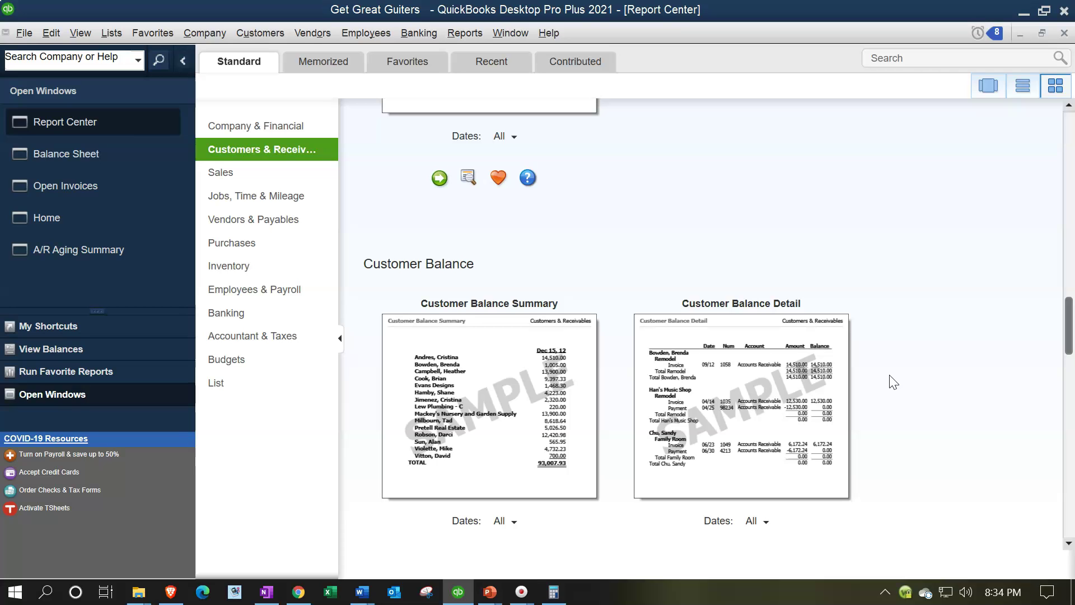
pyautogui.scroll(-2, 893, 383)
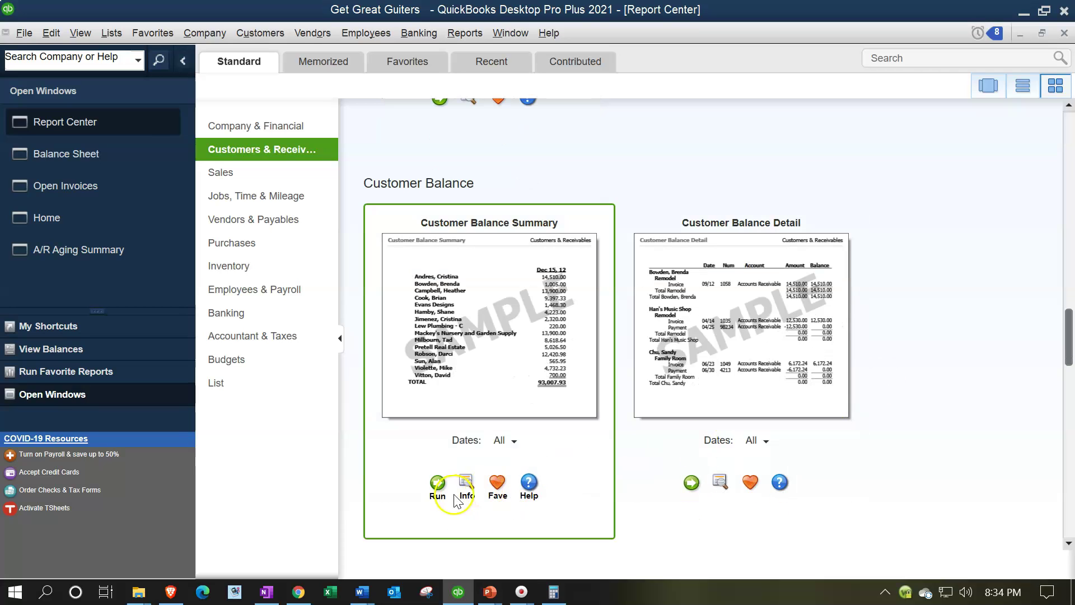
pyautogui.click(437, 484)
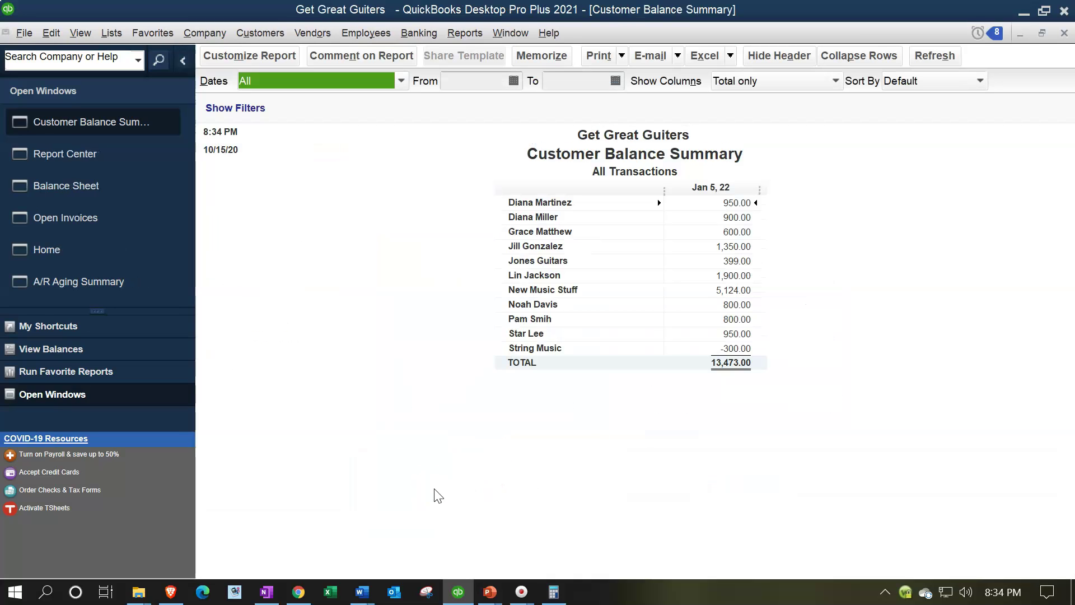
# - Set the Customer Balance Summary's date range from 01/01/2021 to 12/31/2021
pyautogui.press('Tab')
pyautogui.write('010121')
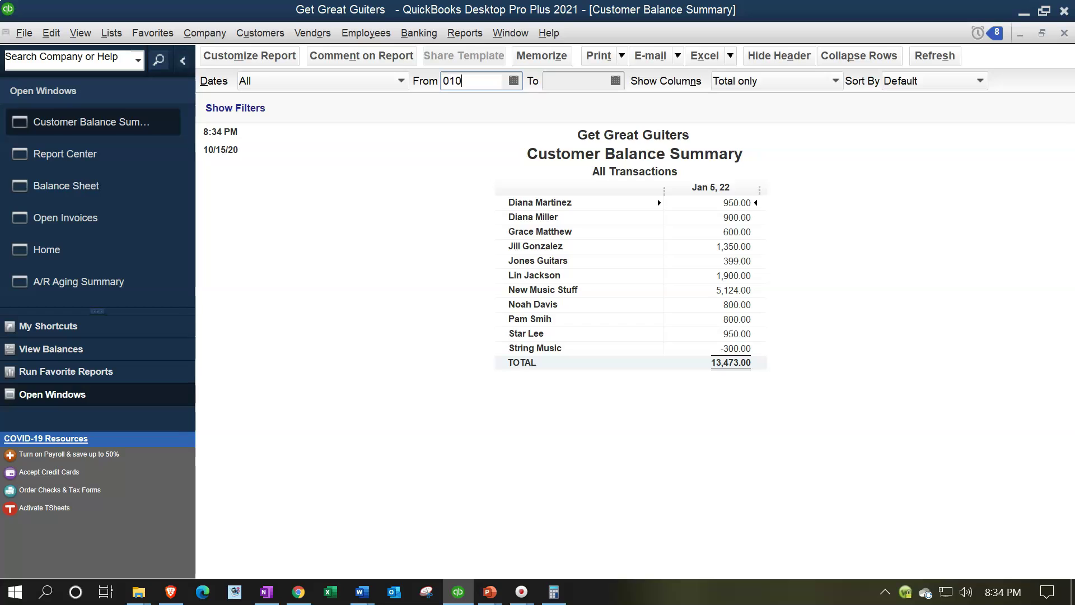
pyautogui.press('Tab')
pyautogui.write('123121')
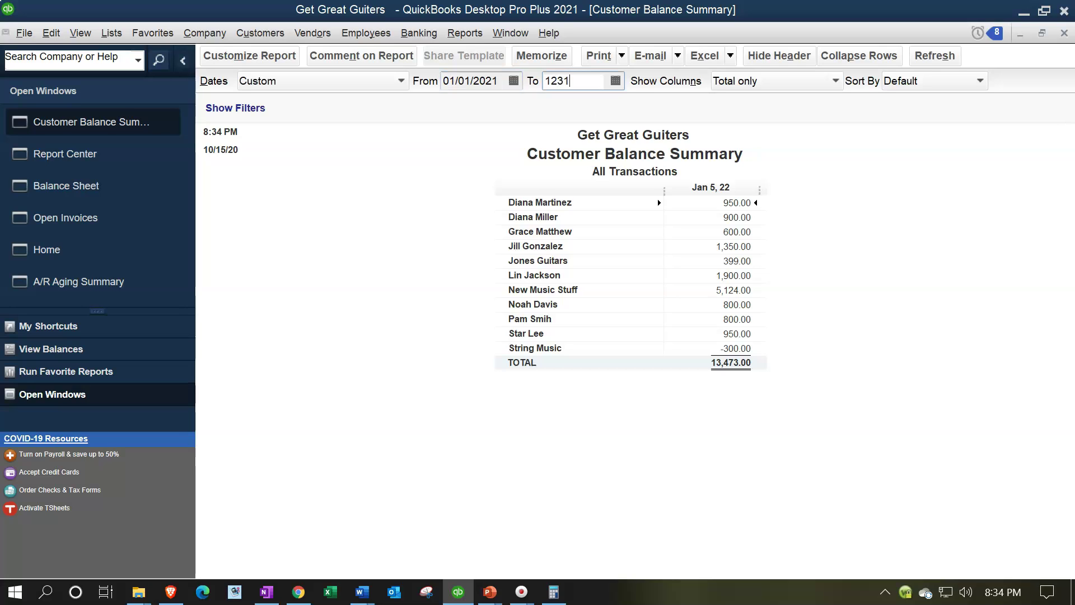
pyautogui.press('Tab')
pyautogui.click(449, 424)
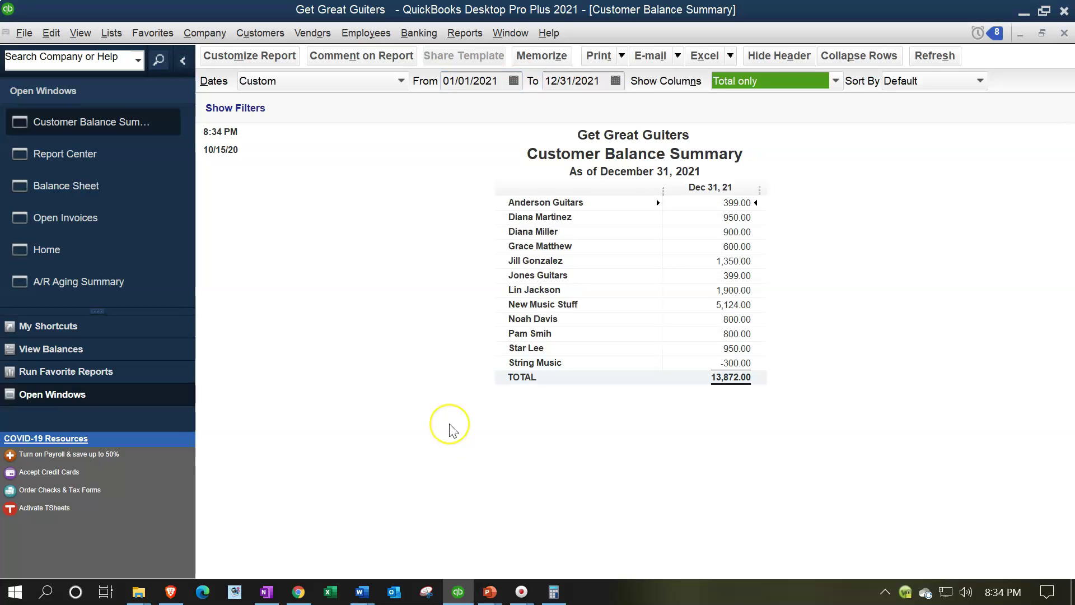
# - Compare the Customer Balance Summary total with the Accounts Receivable balance on the Balance Sheet
pyautogui.click(449, 342)
pyautogui.click(451, 342)
pyautogui.click(737, 396)
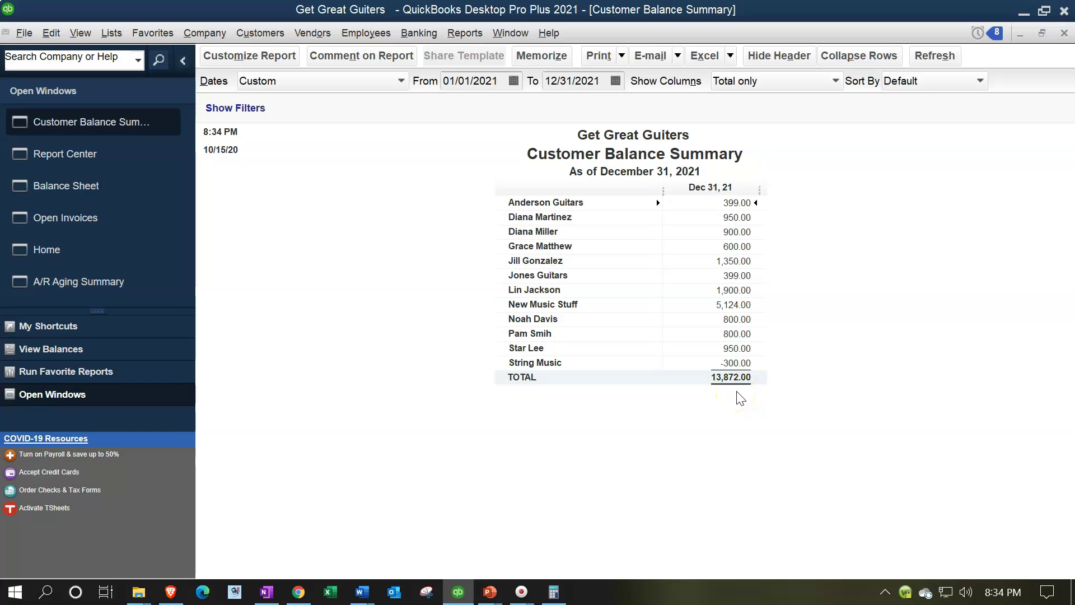
pyautogui.click(101, 191)
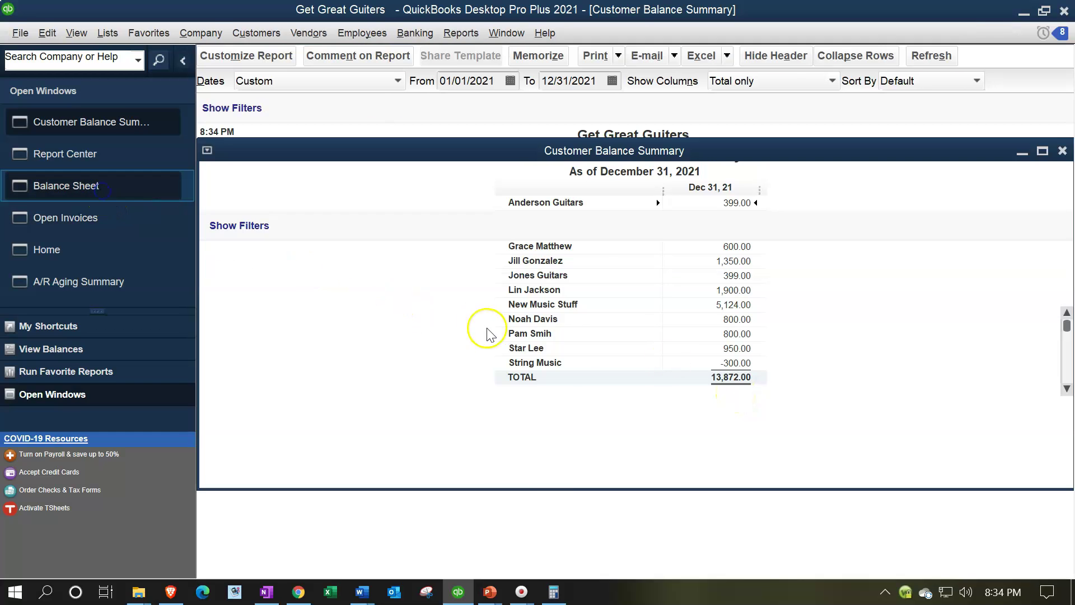
pyautogui.click(737, 303)
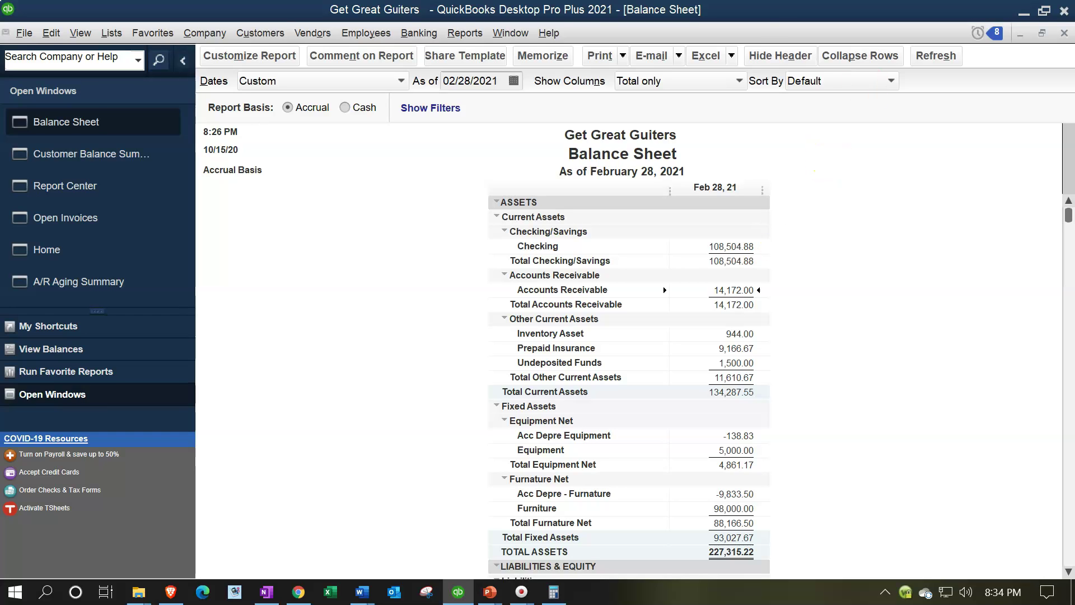
# - Use Calculator to subtract the Balance Sheet's Accounts Receivable balance, 14172, from the Customer Balance Summary total, 13872
pyautogui.click(553, 592)
pyautogui.moveTo(674, 51); pyautogui.dragTo(945, 208)
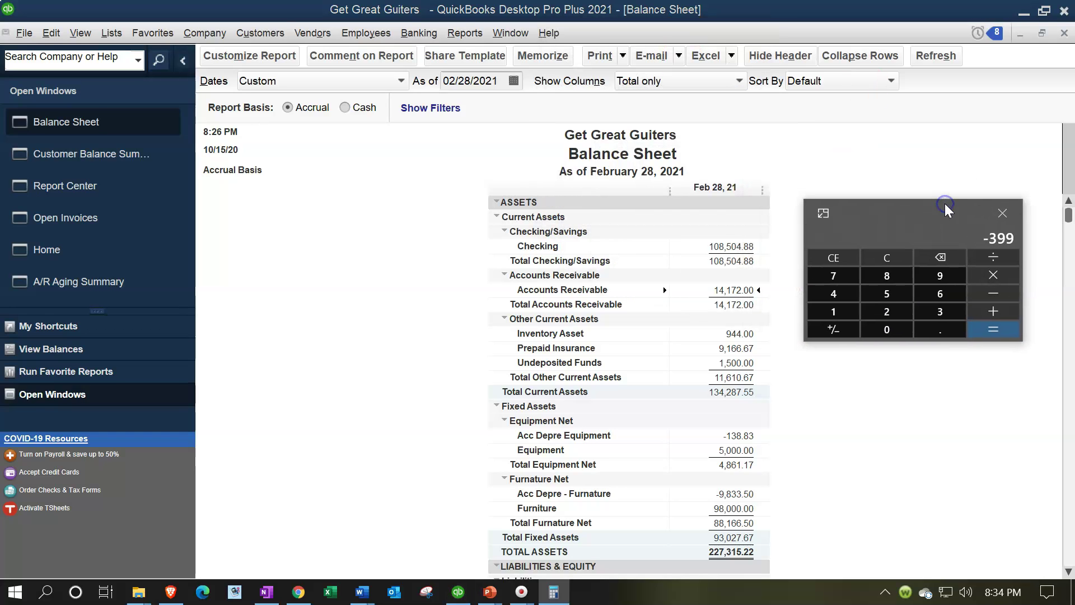
pyautogui.click(91, 159)
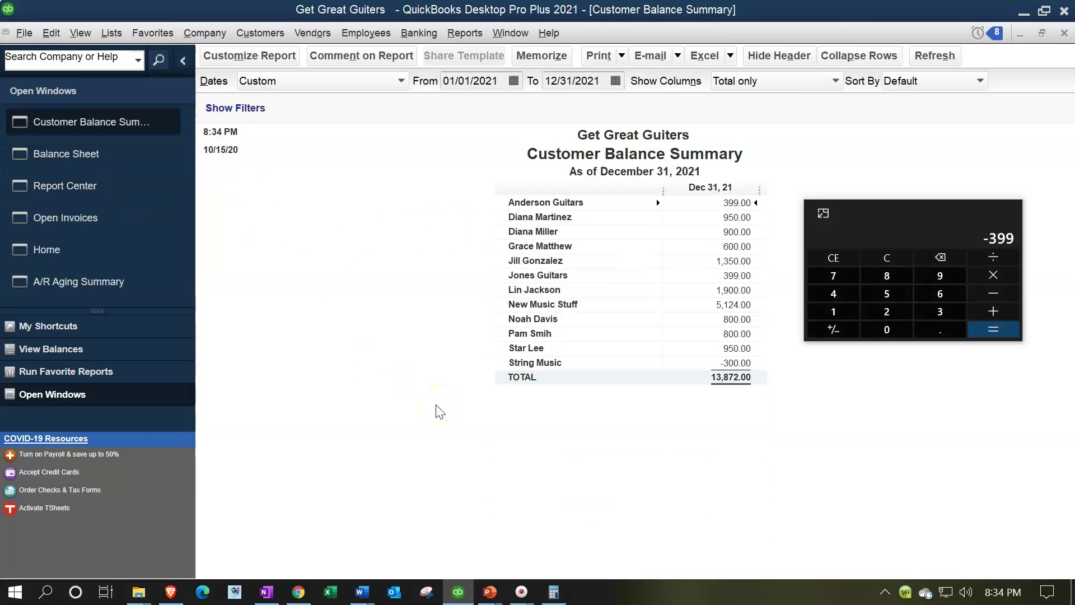
pyautogui.click(905, 261)
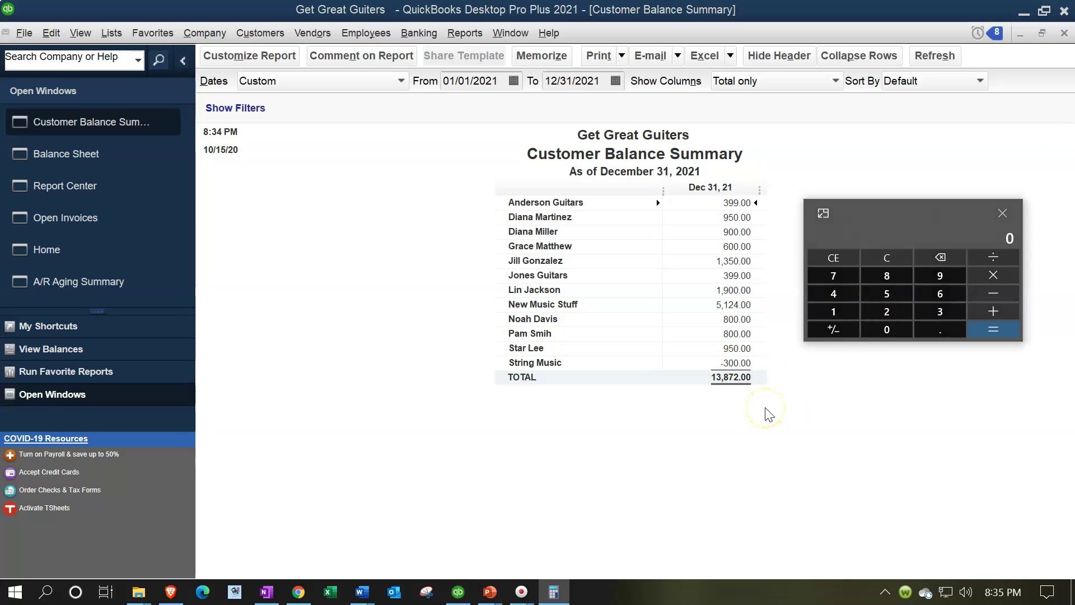
pyautogui.write('13872')
pyautogui.click(106, 147)
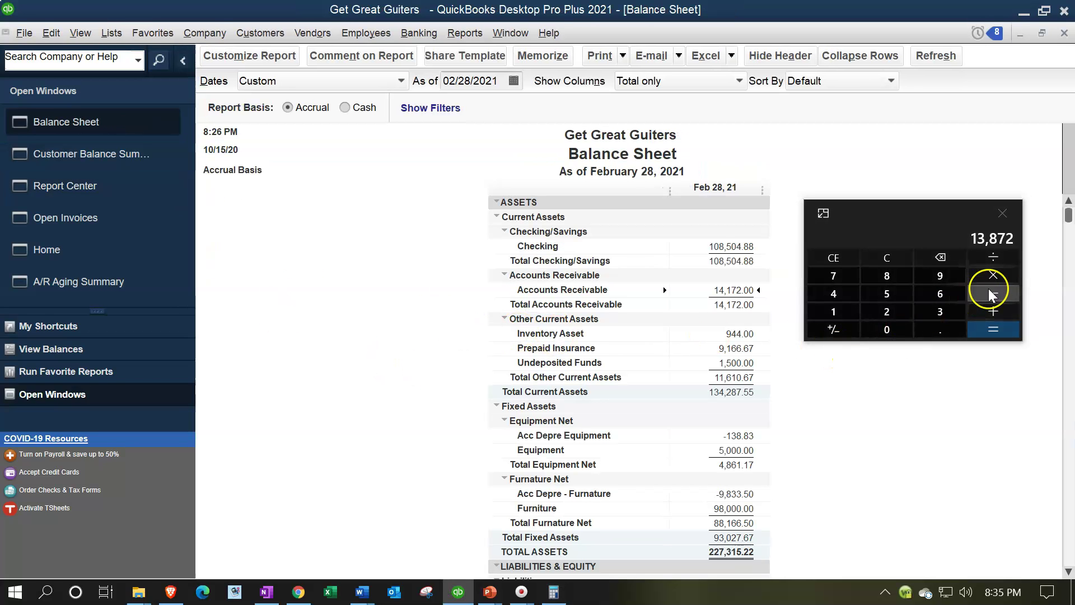
pyautogui.click(919, 224)
pyautogui.press('Escape')
pyautogui.write('14172')
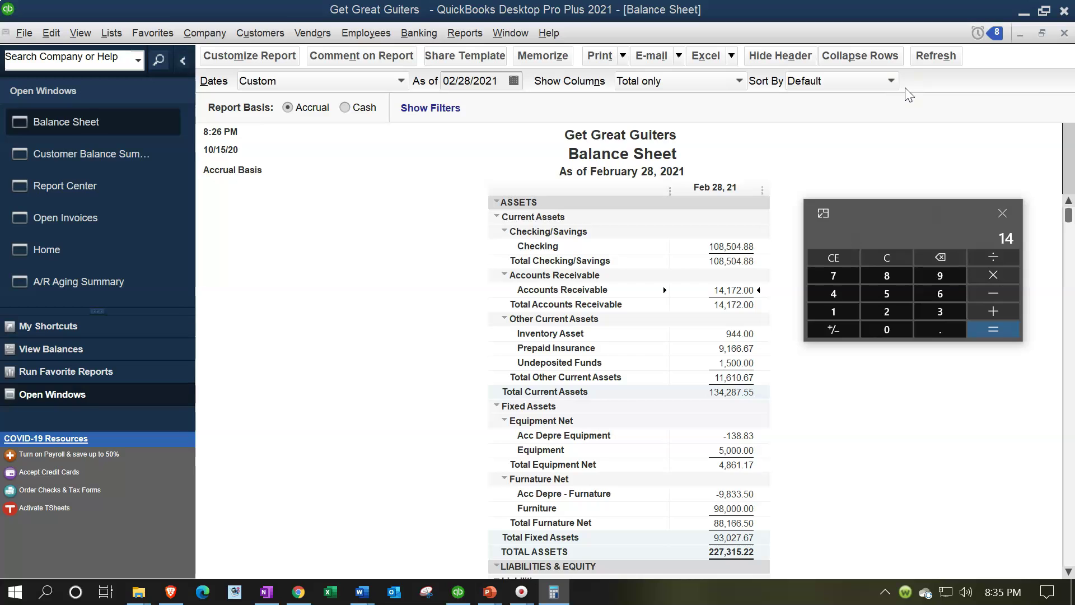
pyautogui.press('Return')
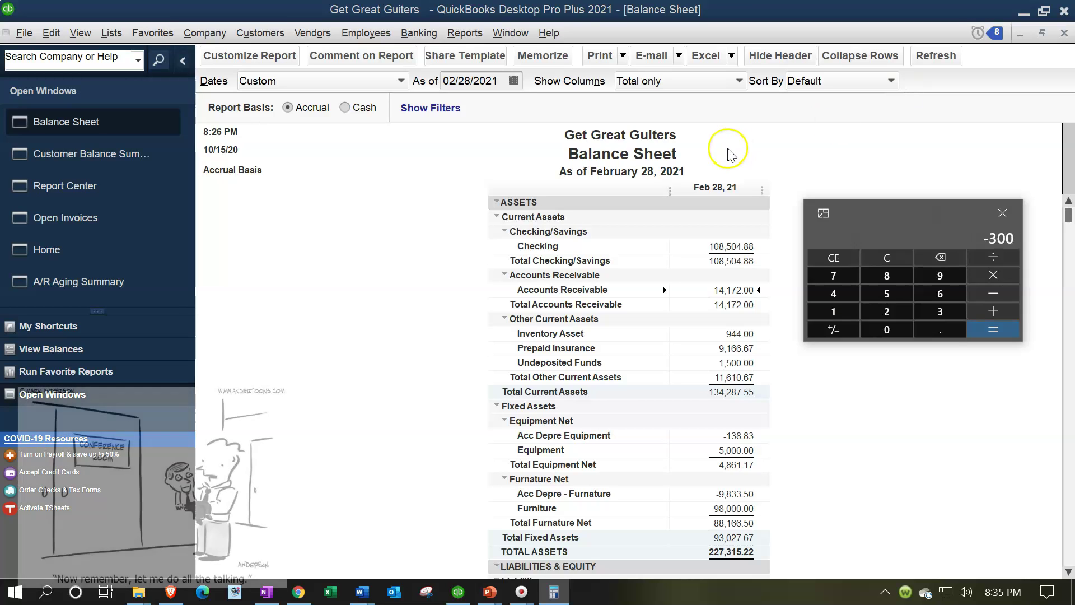
# - Locate String Music's balance and its general journal entry in the transactions behind Accounts Receivable, then close Calculator and the detail report
pyautogui.click(139, 163)
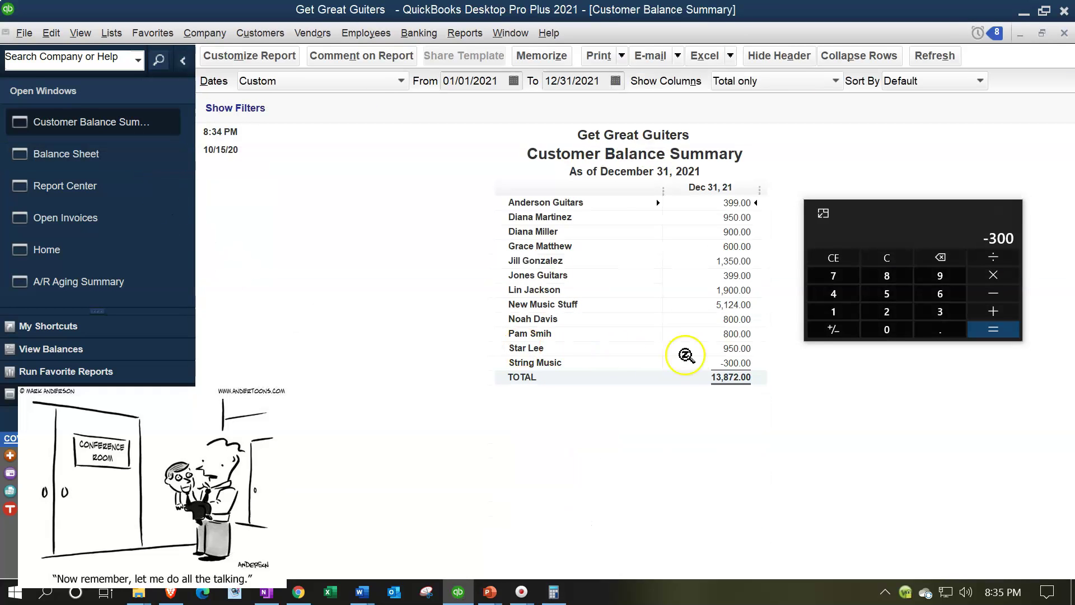
pyautogui.click(727, 361)
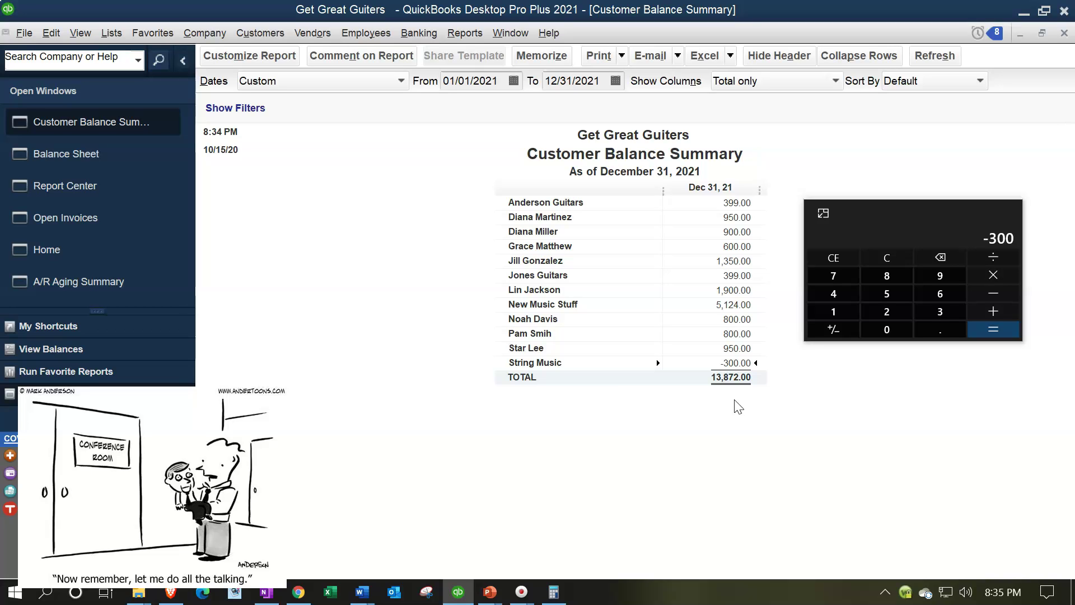
pyautogui.click(80, 153)
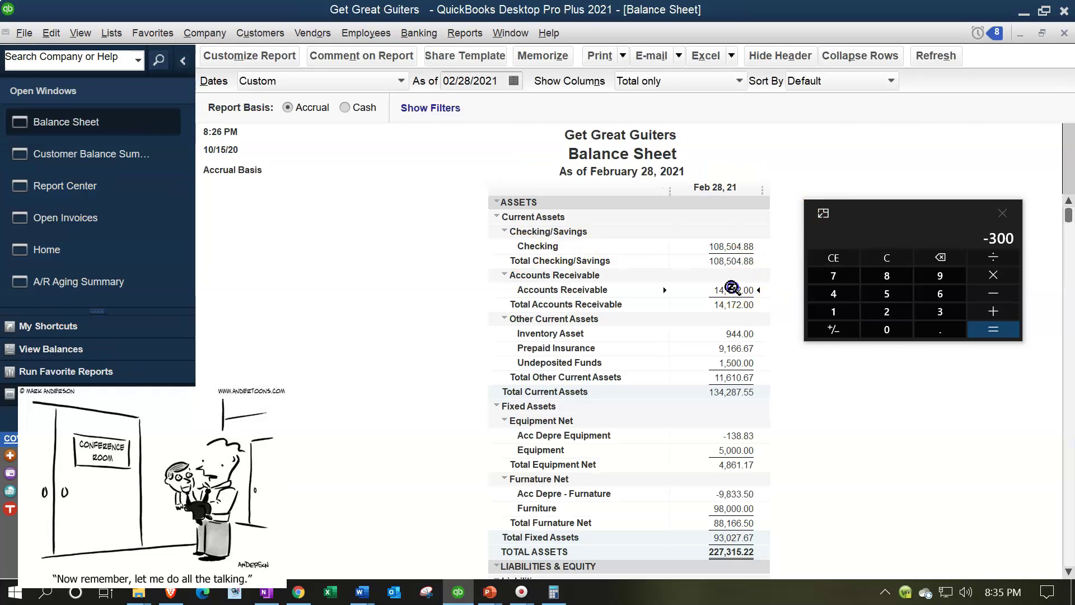
pyautogui.doubleClick(732, 289)
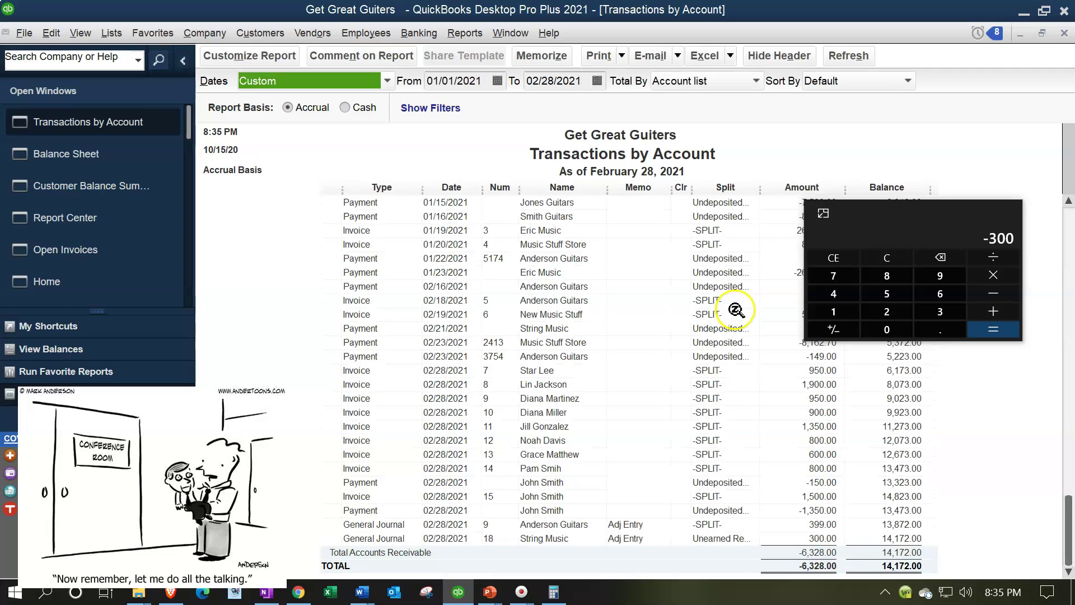
pyautogui.click(807, 538)
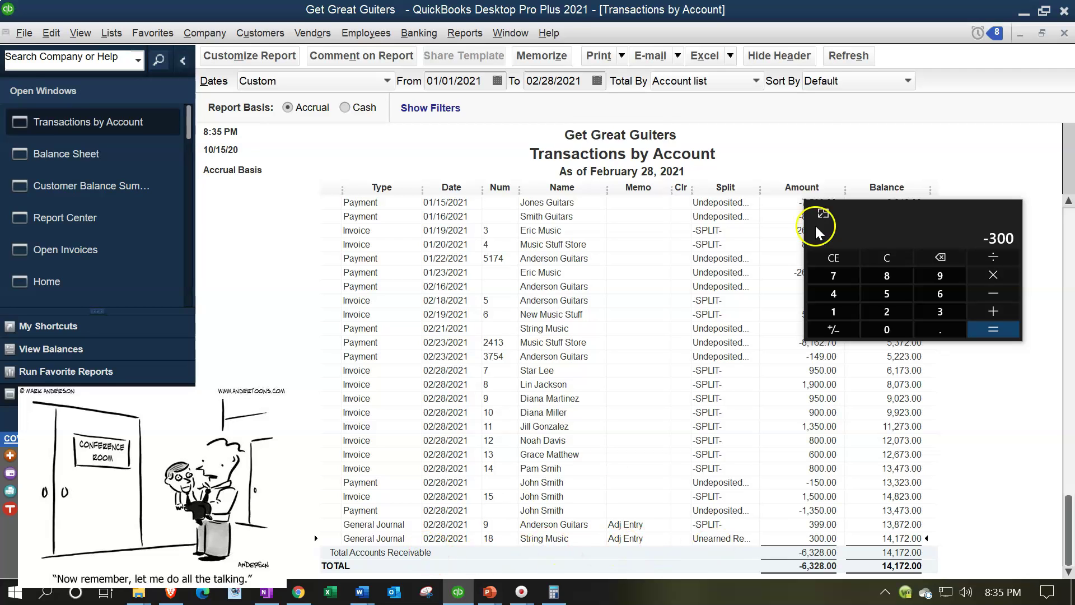
pyautogui.hotkey('alt', 'F4')
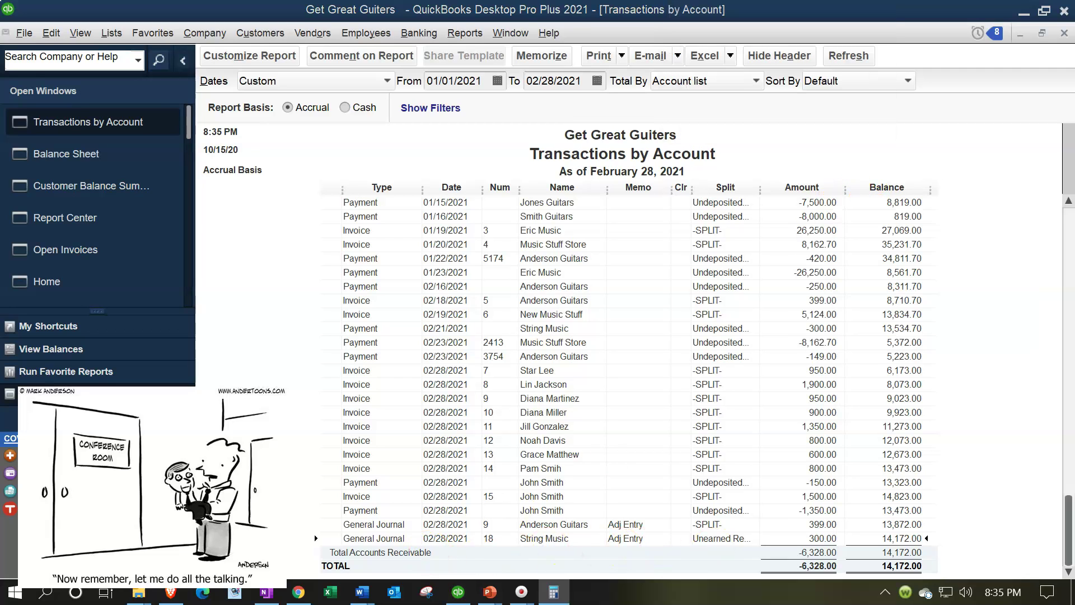
pyautogui.click(1063, 33)
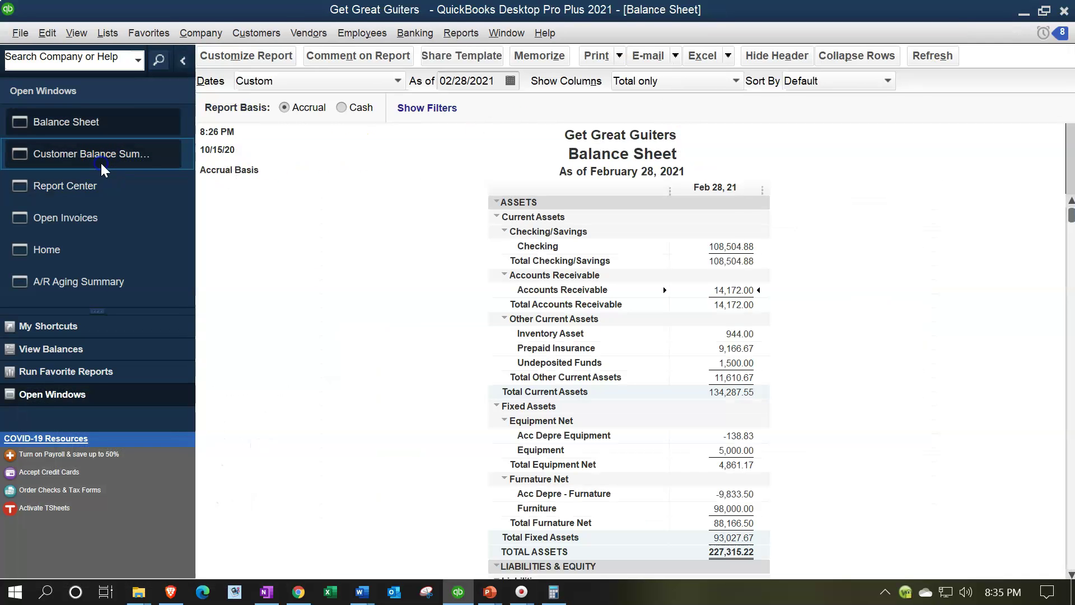
# - Recheck the Customer Balance Summary total and run the Customer Balance Detail from the Customers & Receivables reports
pyautogui.click(102, 162)
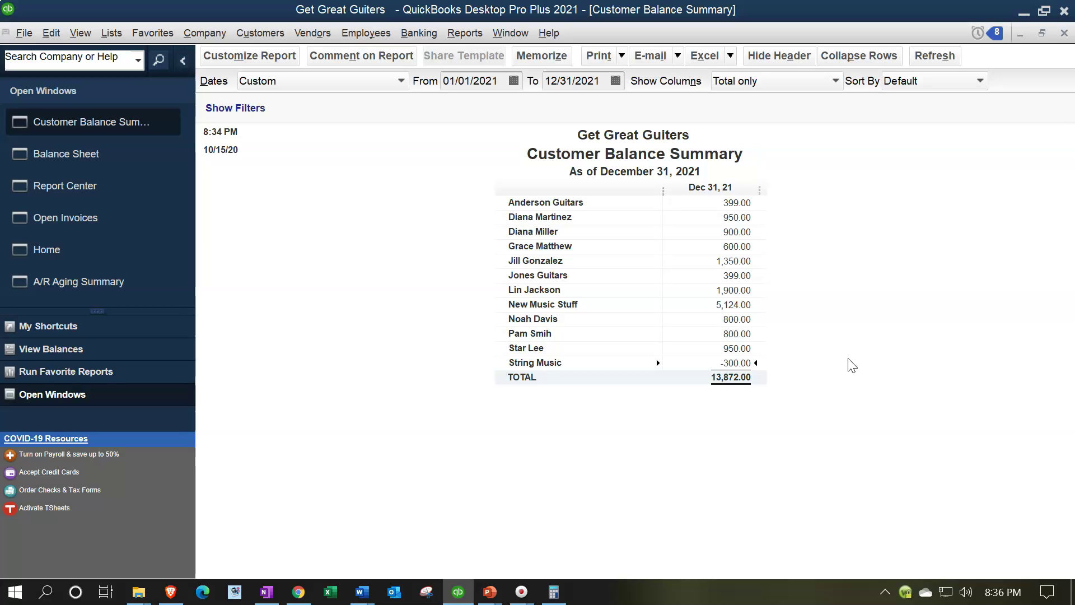
pyautogui.click(807, 367)
pyautogui.click(732, 378)
pyautogui.click(109, 193)
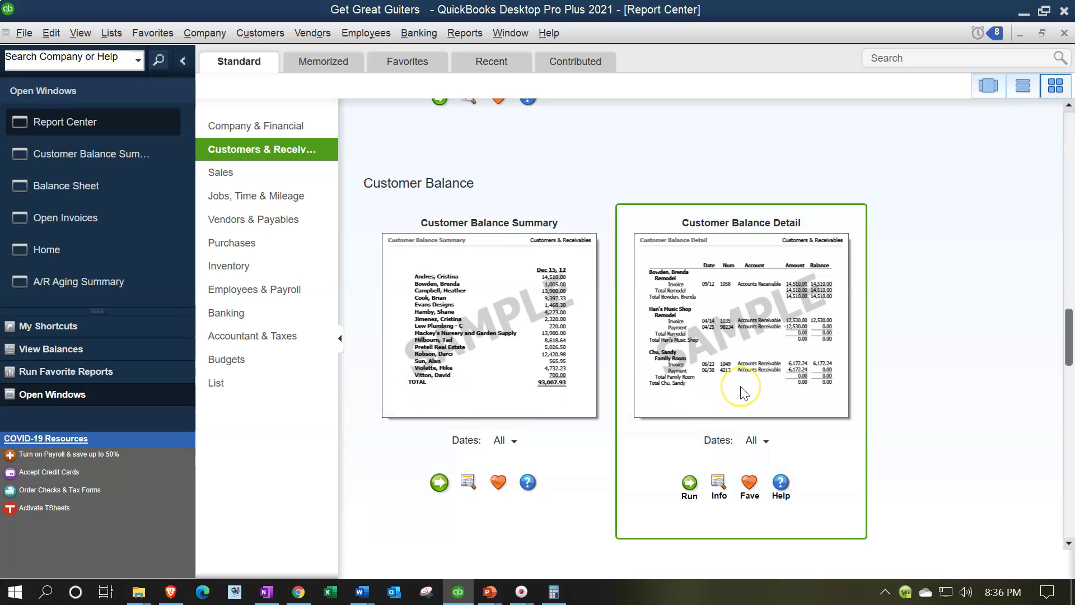
pyautogui.click(689, 482)
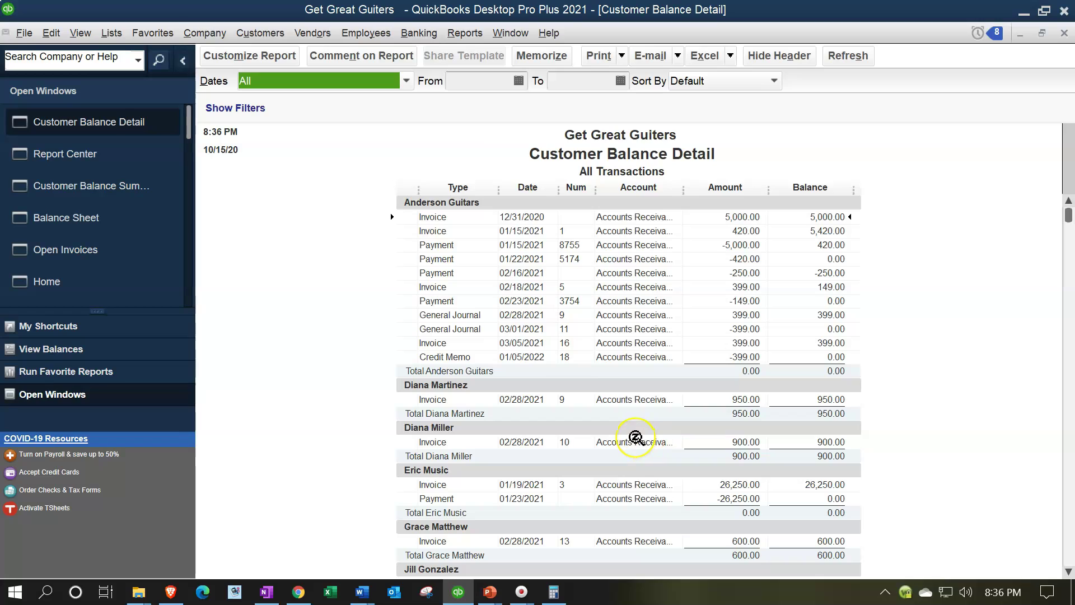
# - Set the Customer Balance Detail's date range from 01/01/2021 to 02/28/2021
pyautogui.write('01012021')
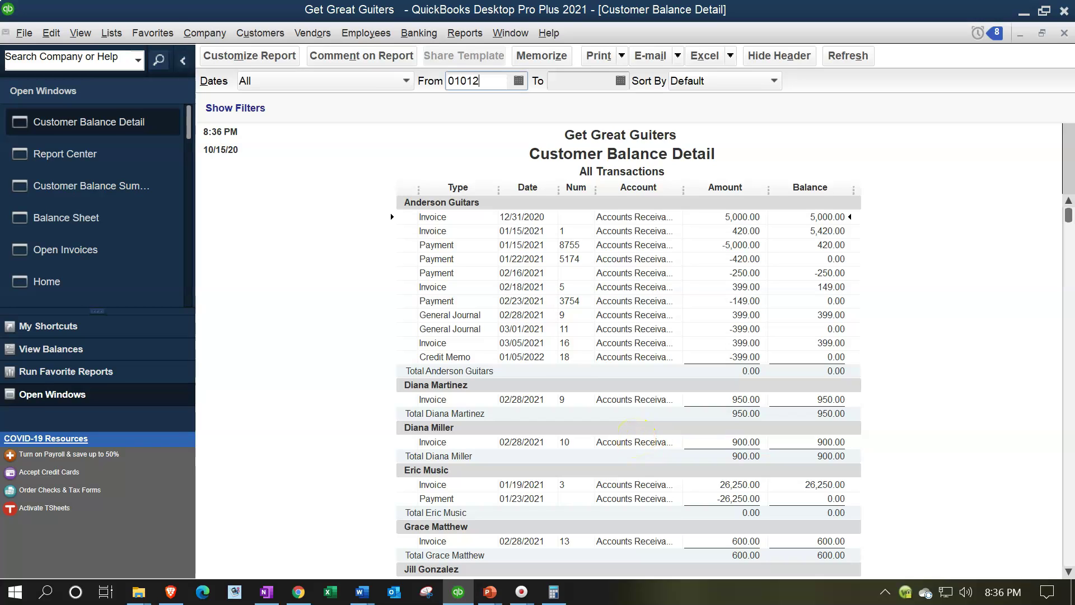
pyautogui.press('Tab')
pyautogui.write('213121')
pyautogui.press('Tab')
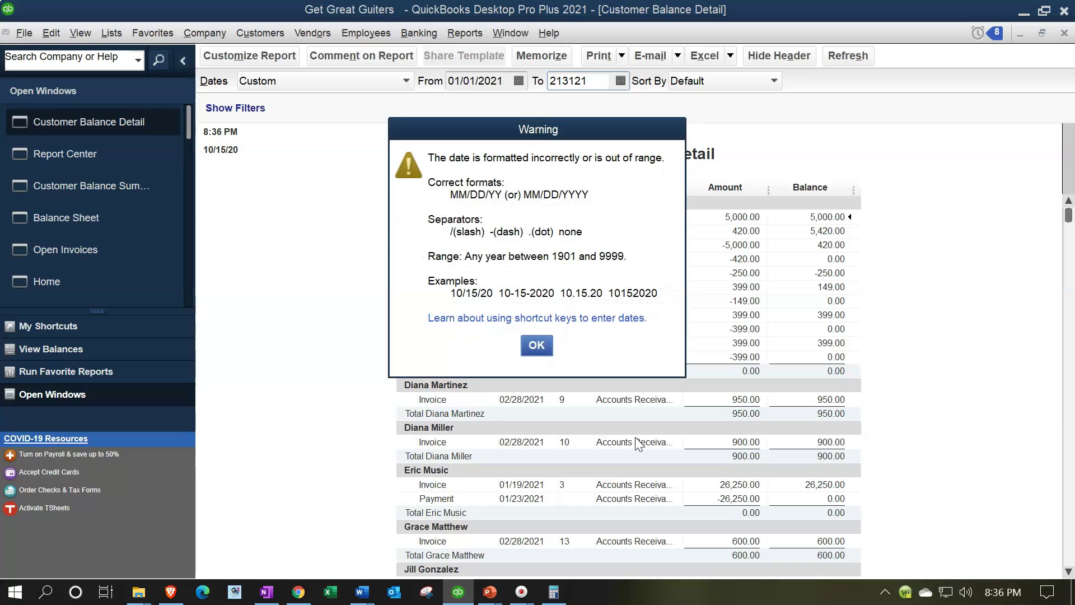
pyautogui.click(536, 345)
pyautogui.write('1231')
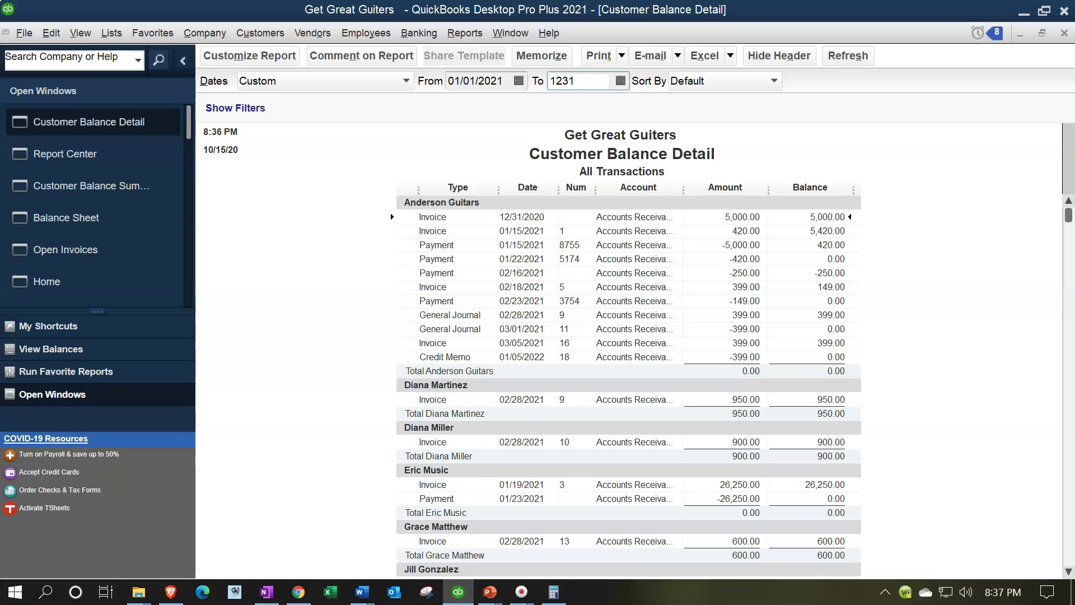
pyautogui.press('BackSpace')
pyautogui.press('BackSpace')
pyautogui.press('BackSpace')
pyautogui.write('022821')
pyautogui.press('Tab')
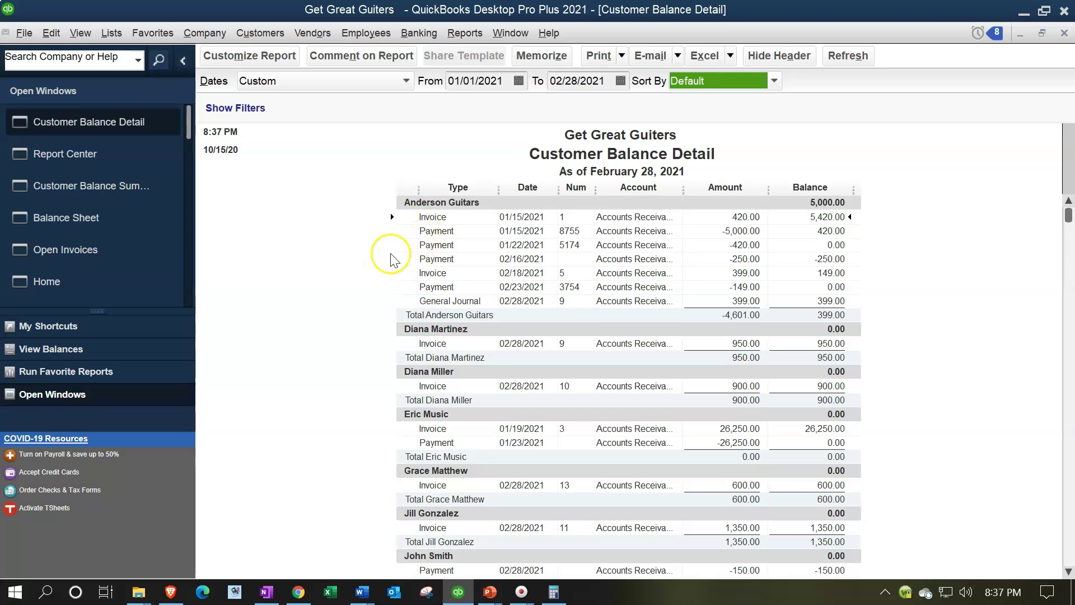
# - Compare the Customer Balance Detail total with the Accounts Receivable balance on the Balance Sheet
pyautogui.scroll(-7, 391, 258)
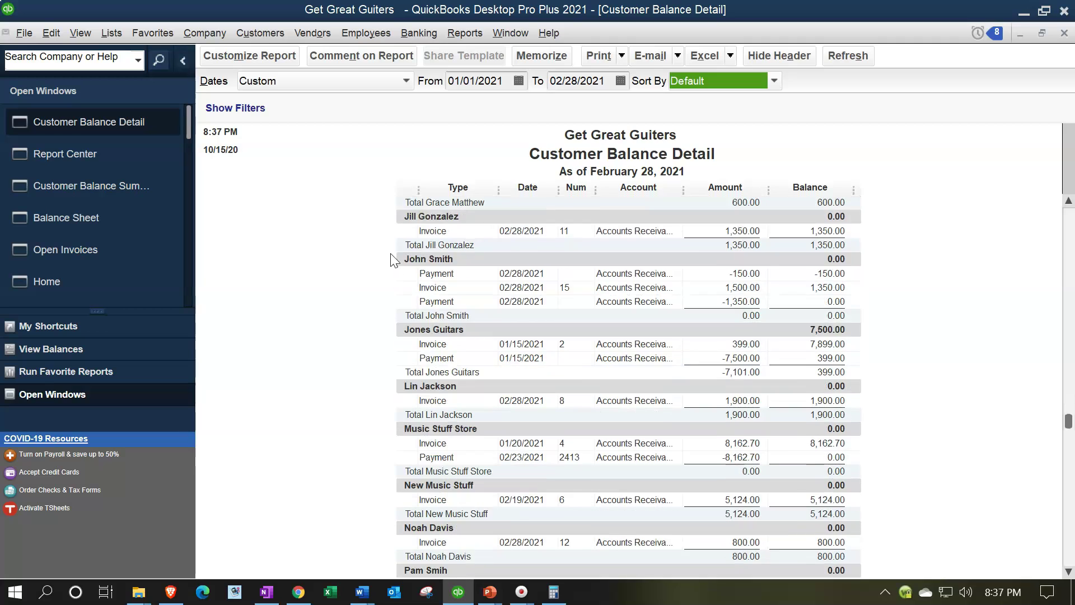
pyautogui.scroll(-5, 390, 259)
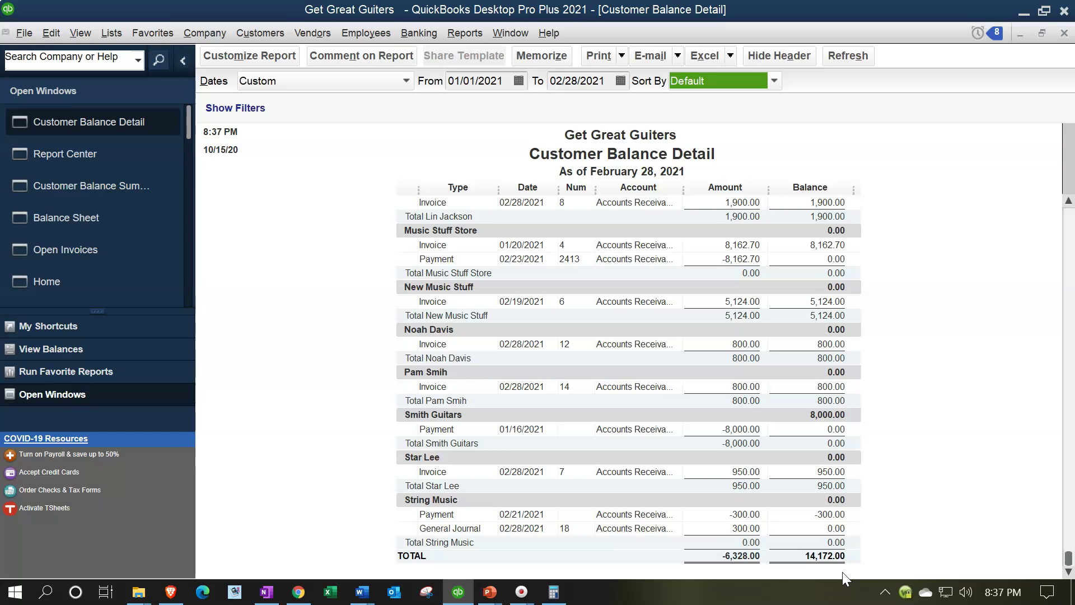
pyautogui.click(85, 215)
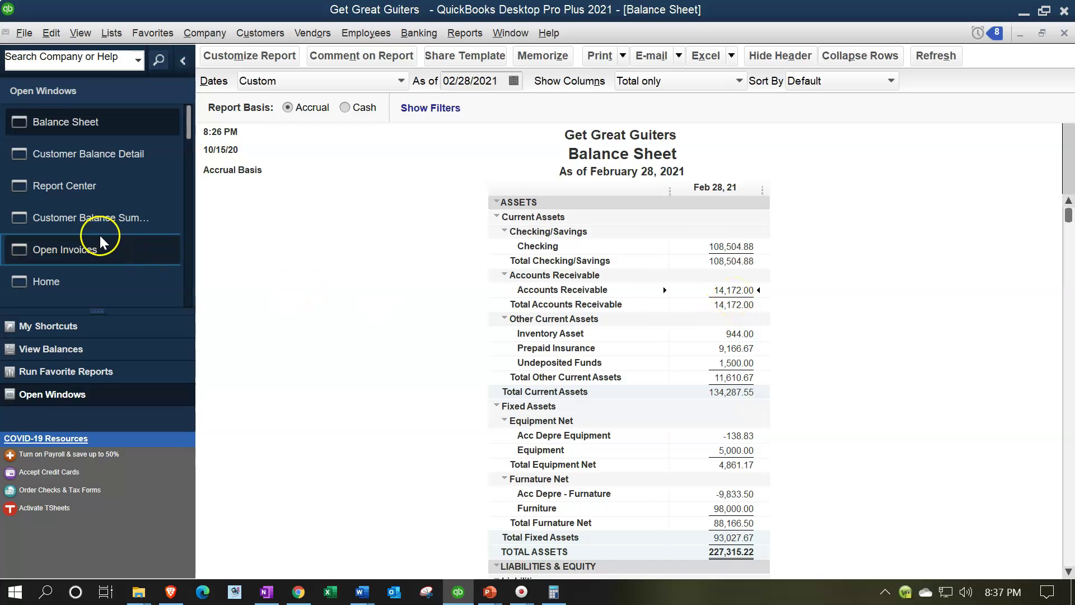
# - Review the available Customers & Receivables reports in the Report Center, including the A/R Aging Summary and A/R Aging Detail
pyautogui.click(96, 186)
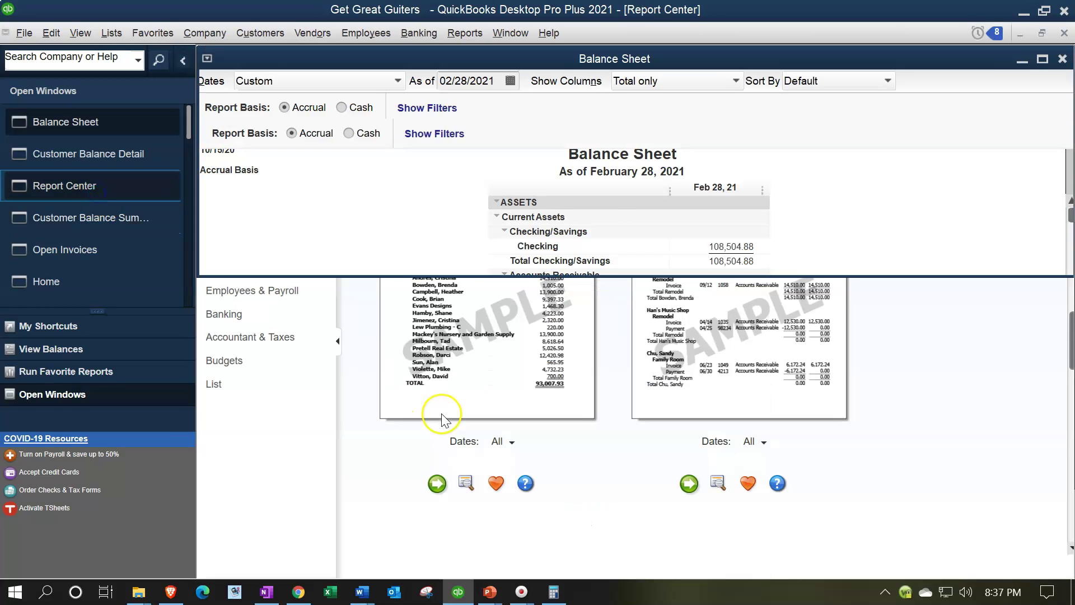
pyautogui.scroll(-3, 675, 432)
pyautogui.scroll(-1, 676, 432)
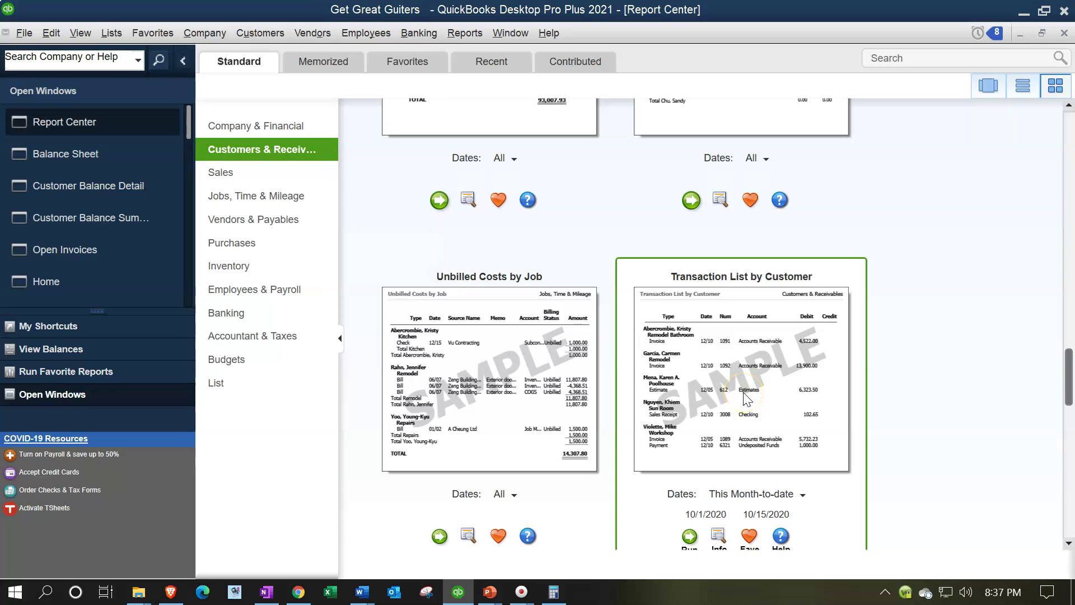
pyautogui.scroll(2, 748, 398)
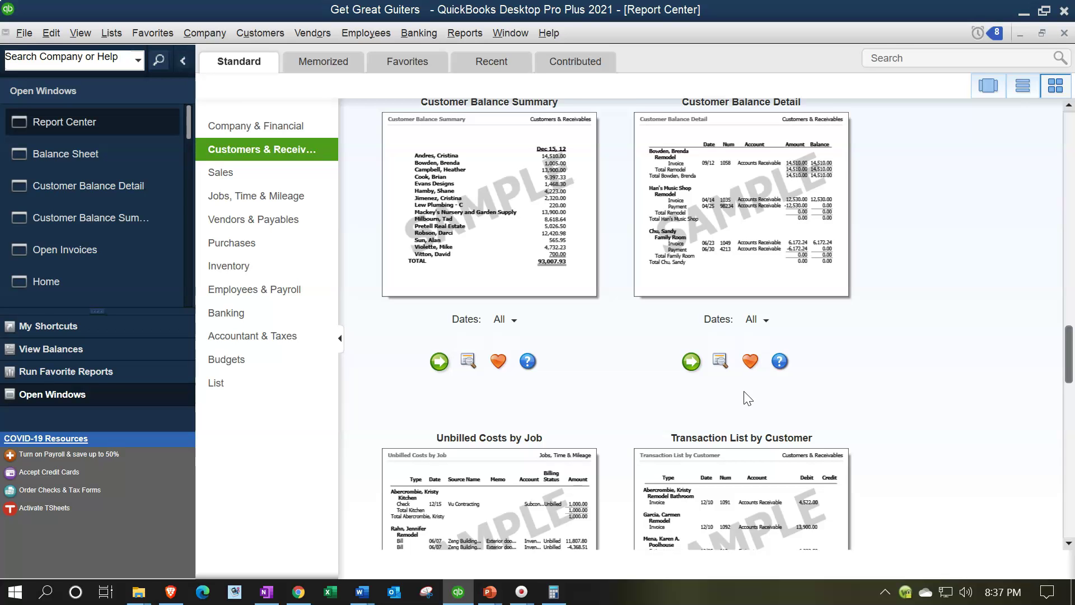
pyautogui.scroll(17, 748, 398)
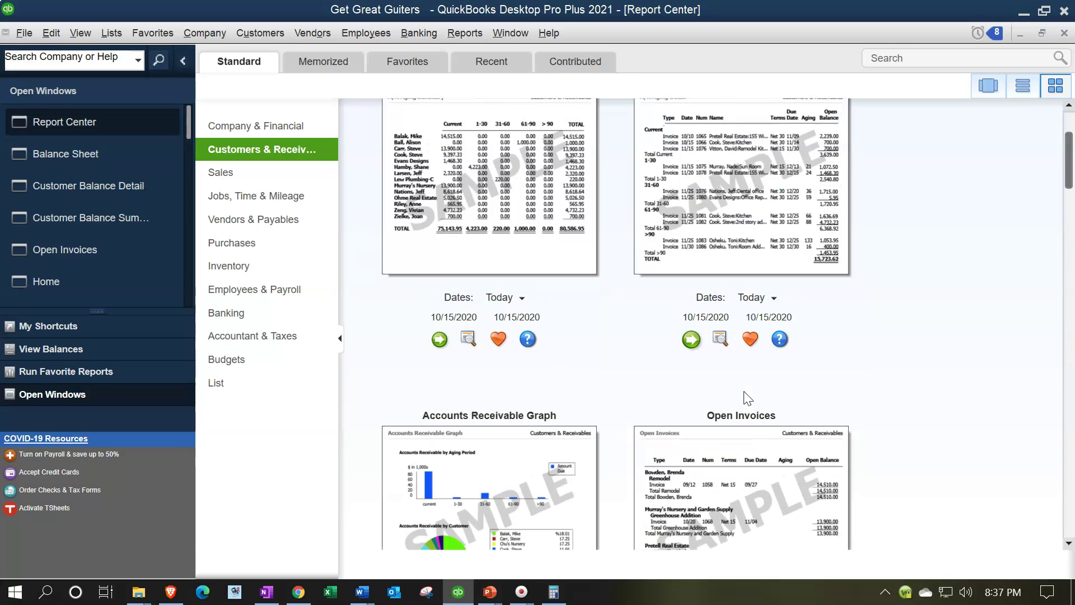
pyautogui.scroll(3, 747, 397)
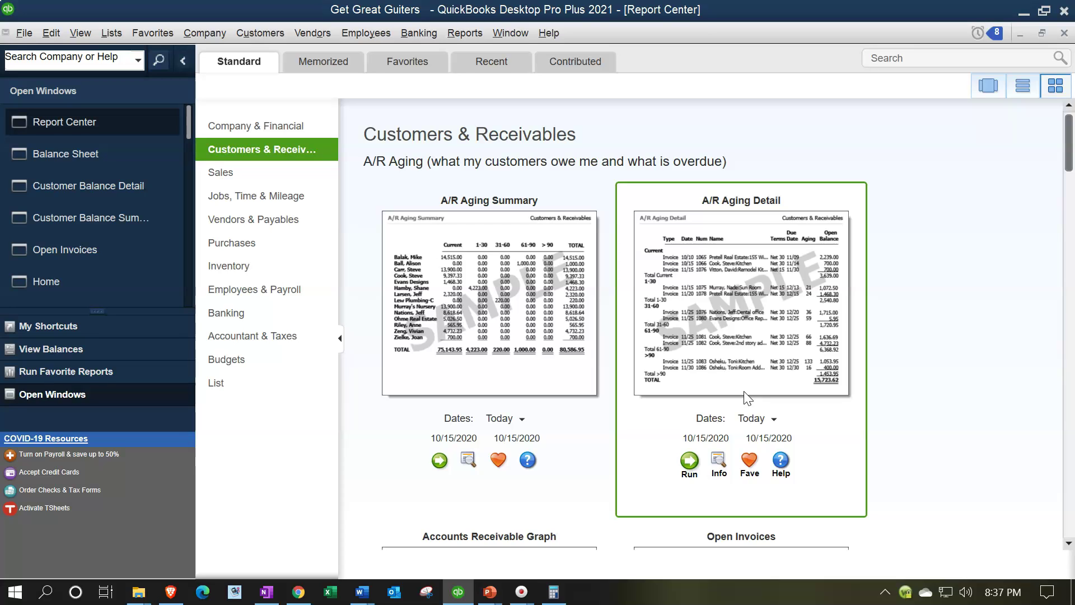
pyautogui.click(549, 336)
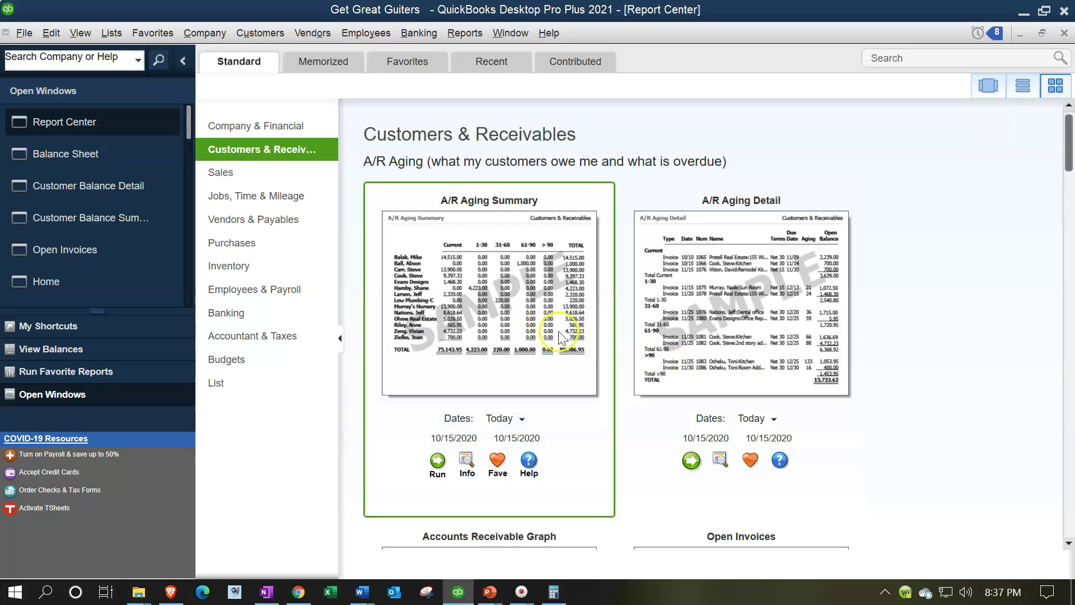
pyautogui.click(708, 324)
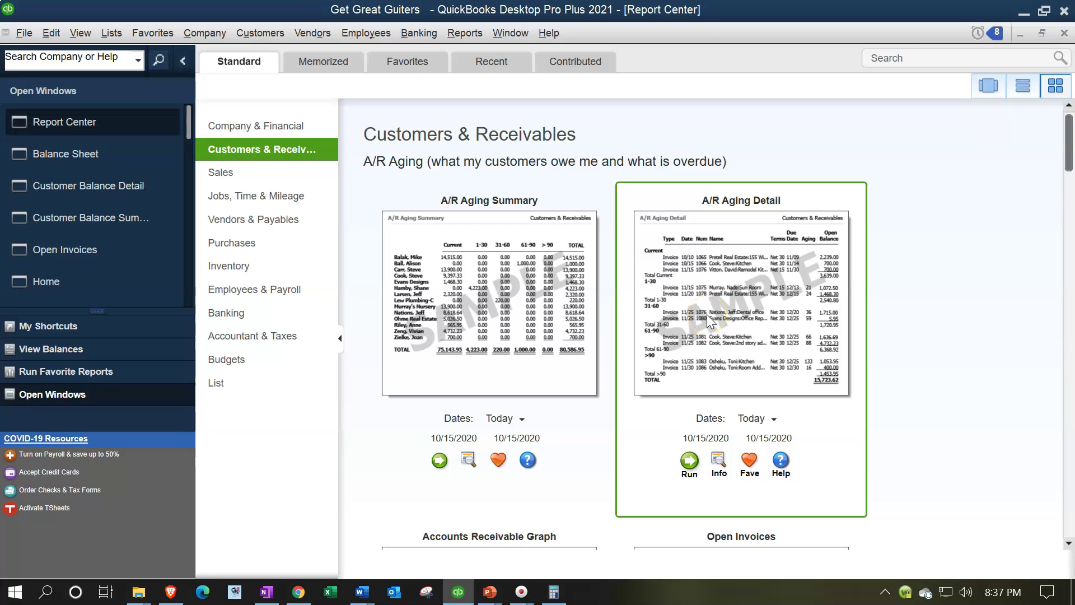
pyautogui.click(342, 120)
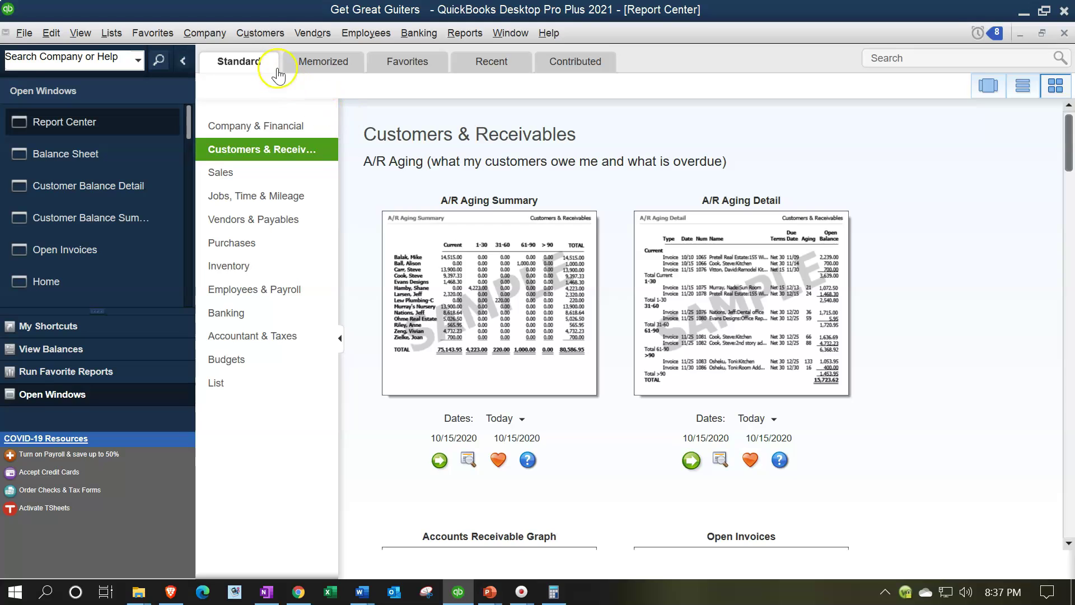
# - Open the Customer Center and look through the customer balances and Jones Guitars' transactions
pyautogui.click(220, 36)
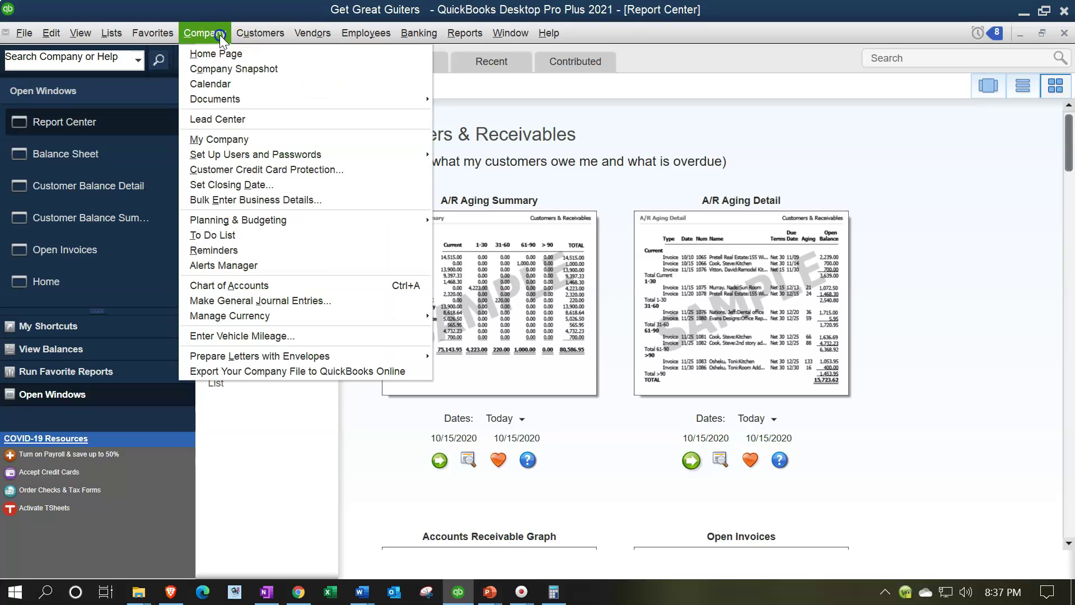
pyautogui.click(241, 35)
pyautogui.press('Escape')
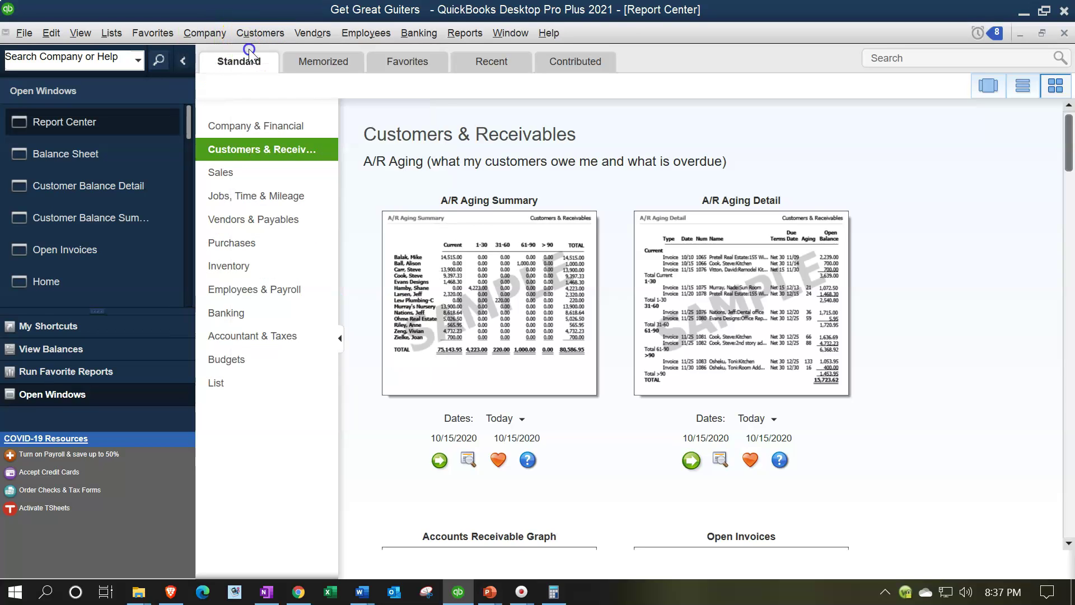
pyautogui.click(273, 140)
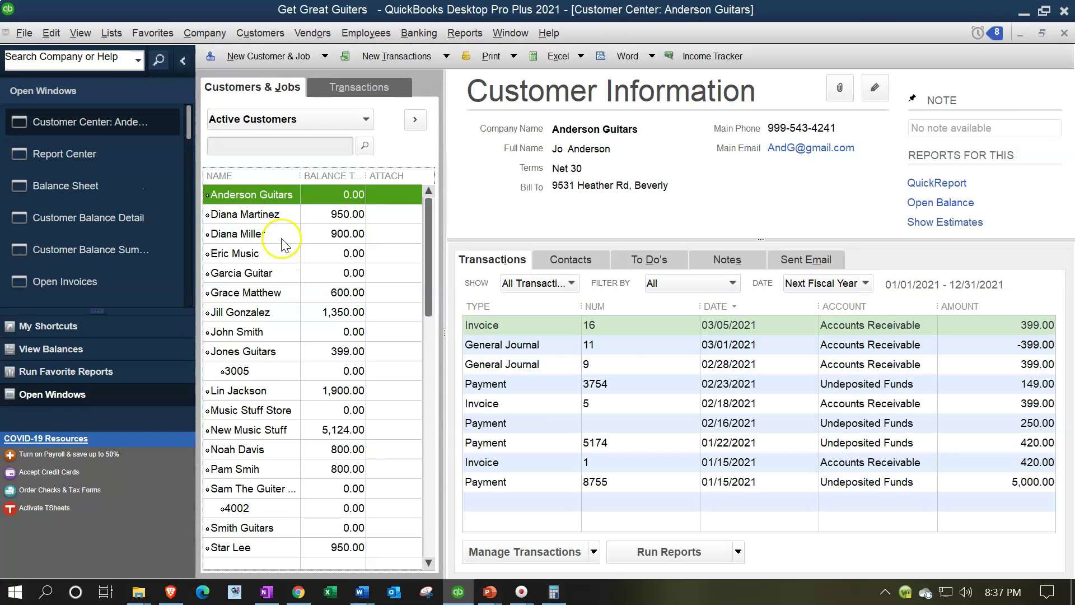
pyautogui.scroll(-1, 288, 268)
pyautogui.click(301, 326)
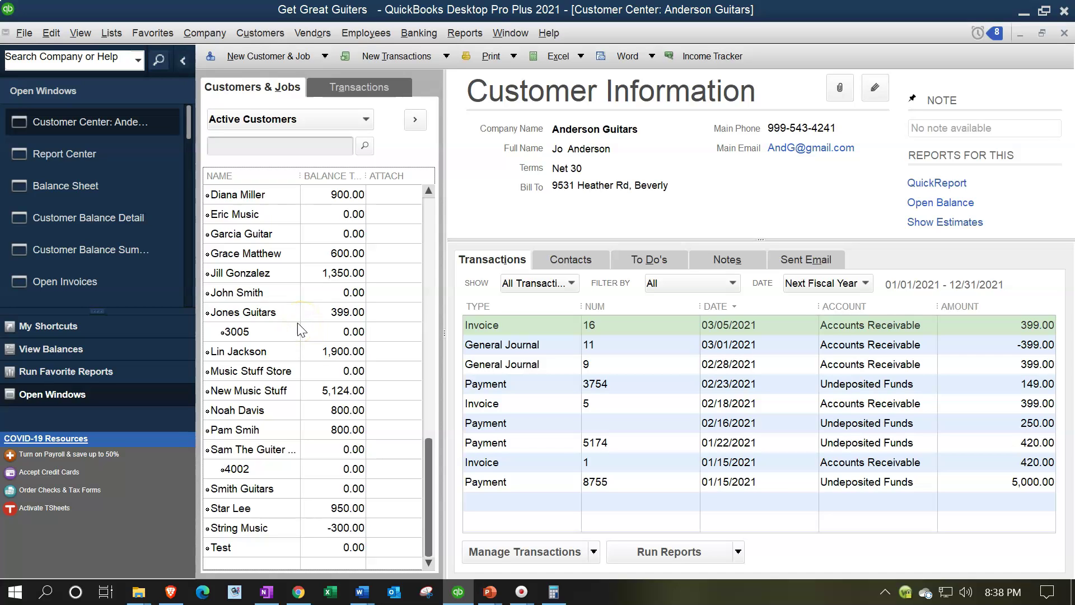
pyautogui.click(297, 319)
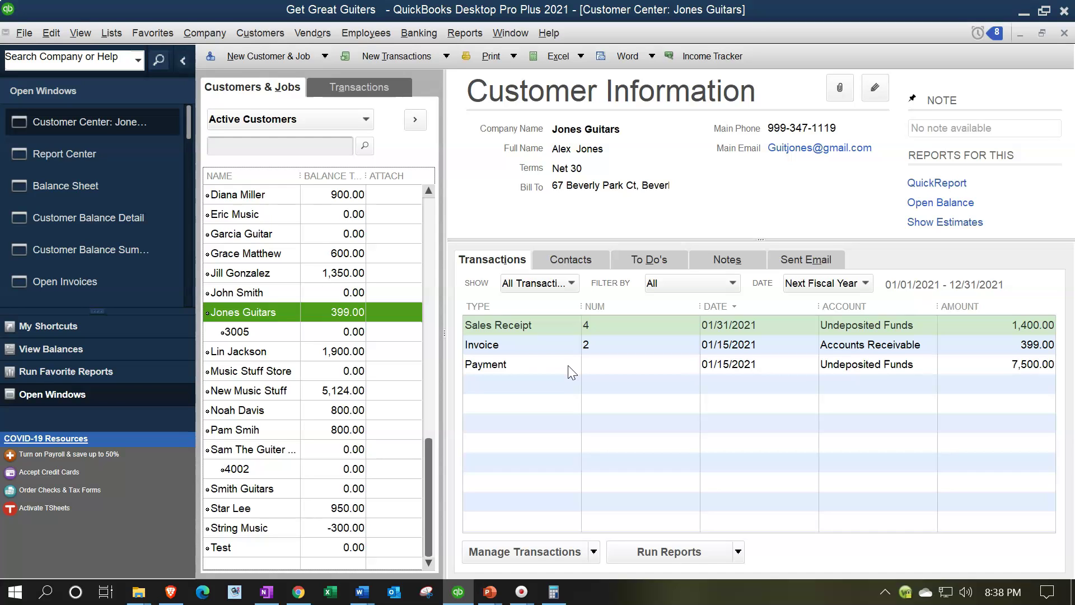
# - Compare the open invoices total in the Customer Center with the Accounts Receivable balance on the Balance Sheet
pyautogui.click(348, 97)
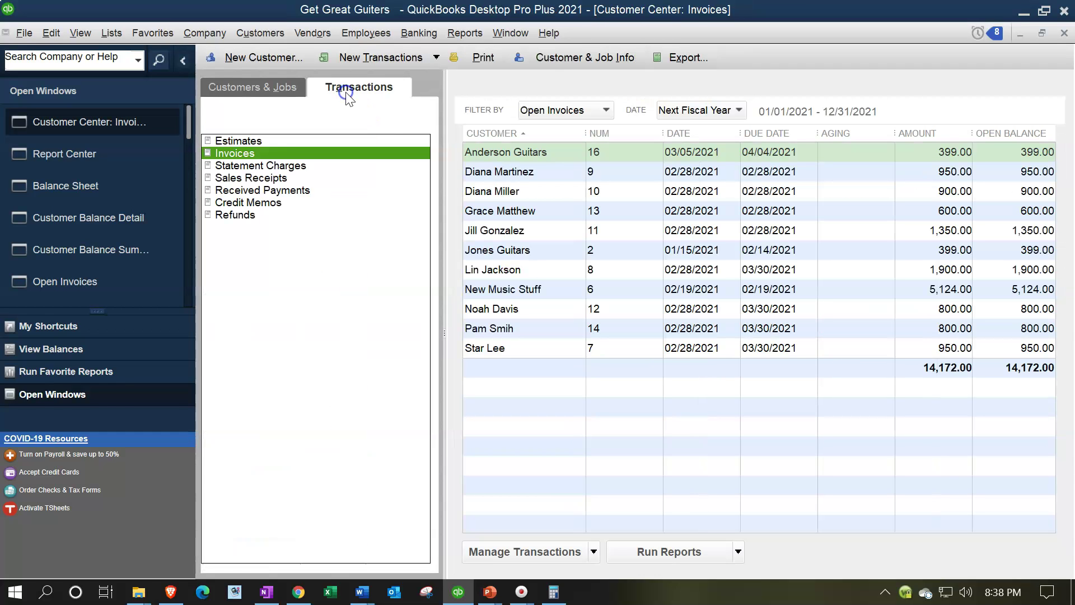
pyautogui.click(279, 142)
pyautogui.click(114, 190)
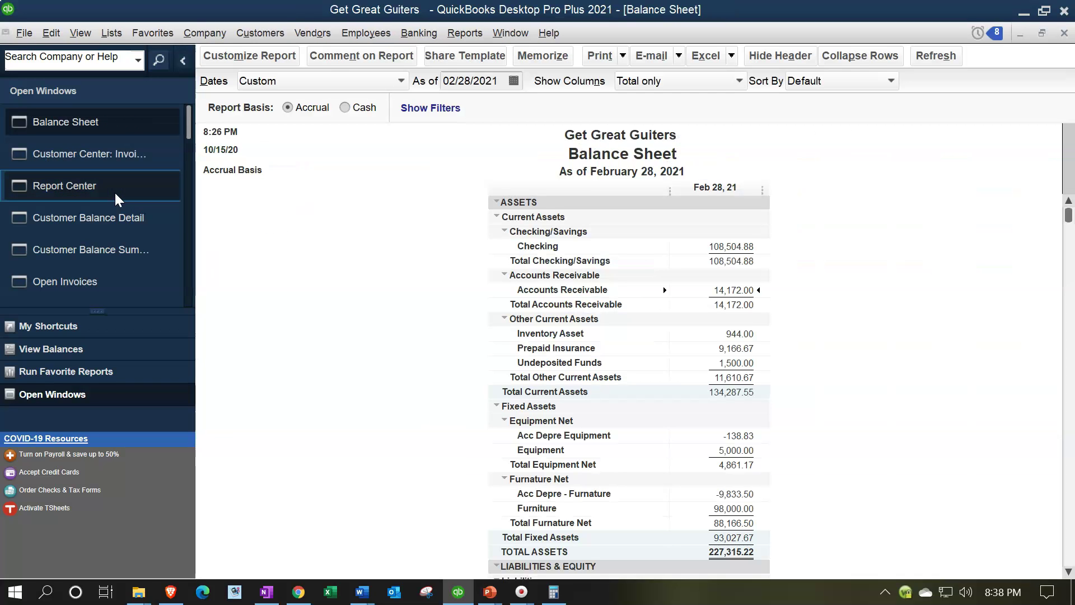